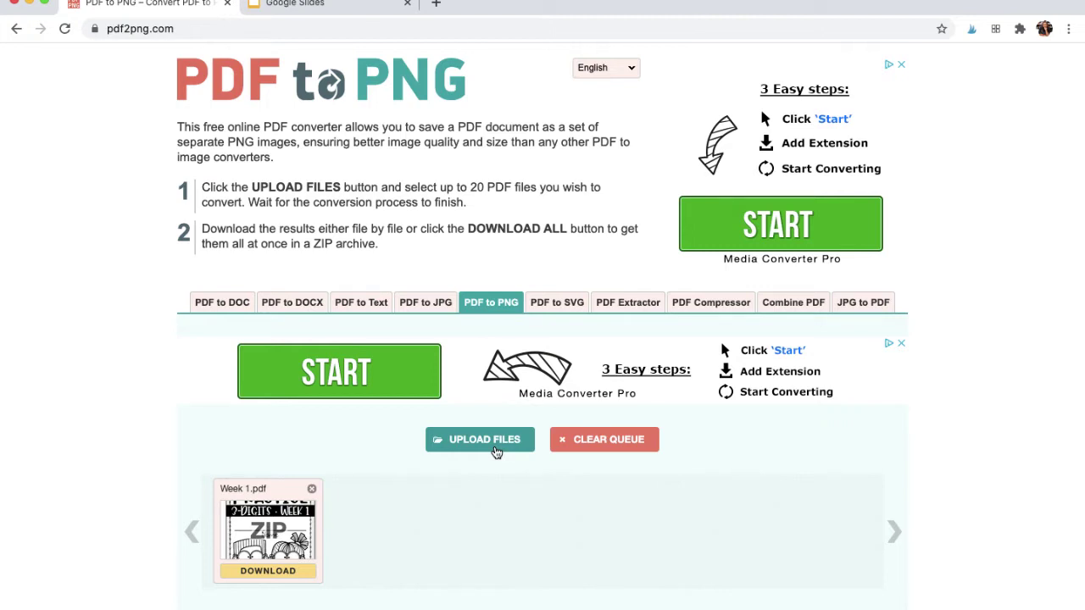
# Step: Download the converted Week 1.pdf images and open the extracted Week 1 folder in Downloads
pyautogui.click(288, 575)
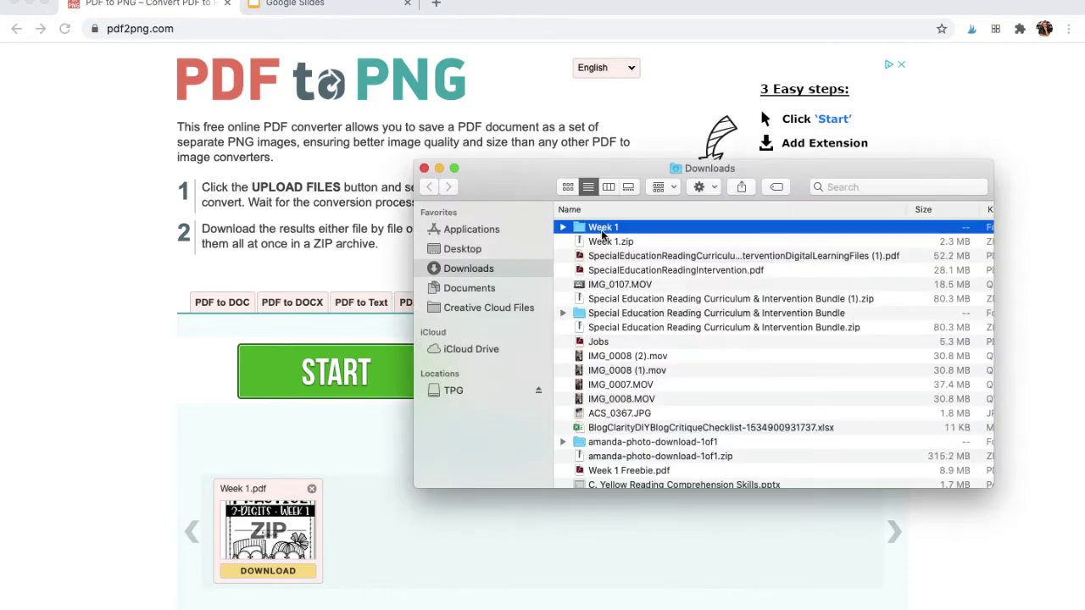
pyautogui.doubleClick(603, 229)
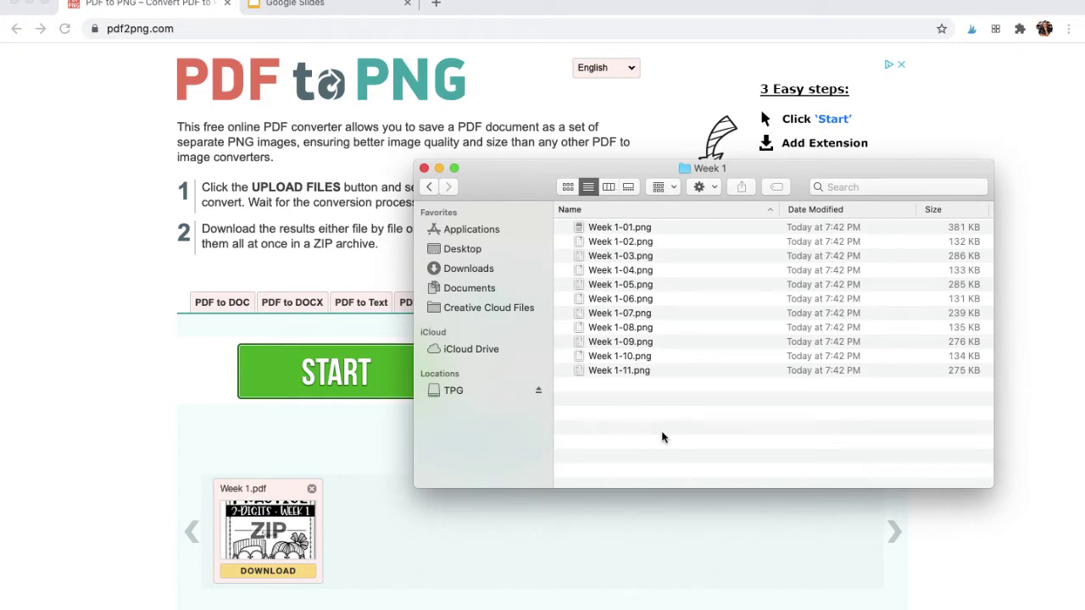
# Step: Switch to Google Slides, create a blank presentation and close the theme choices
pyautogui.click(75, 306)
pyautogui.click(337, 5)
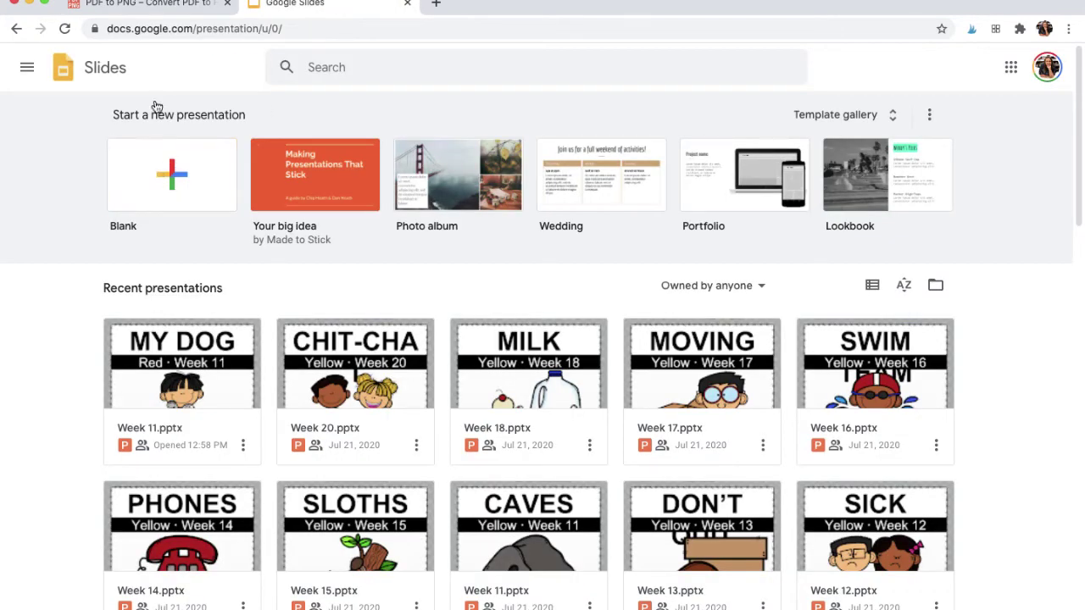
pyautogui.click(172, 180)
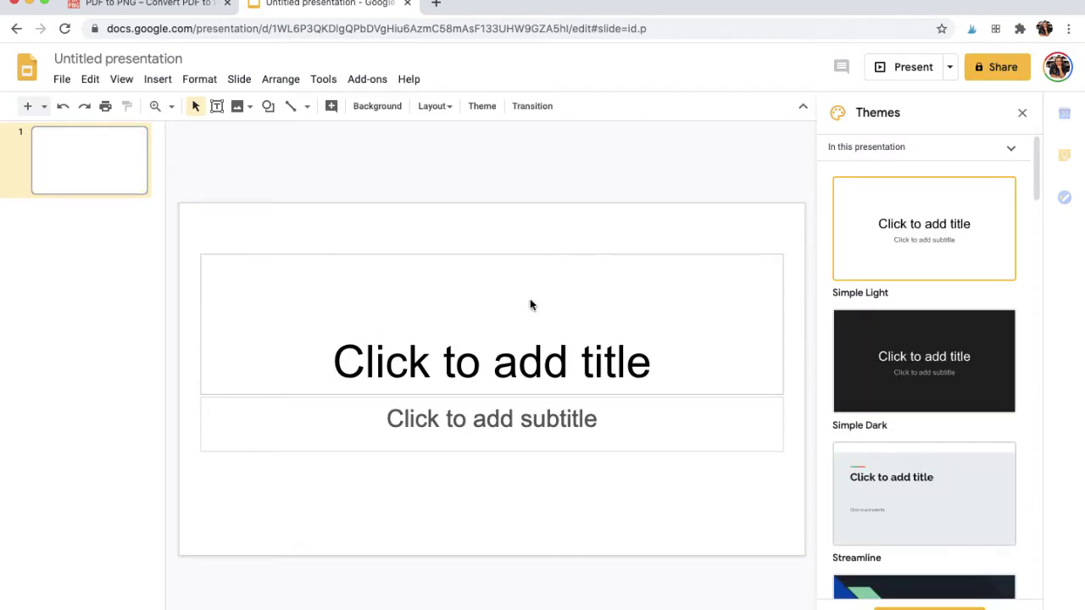
pyautogui.click(1021, 113)
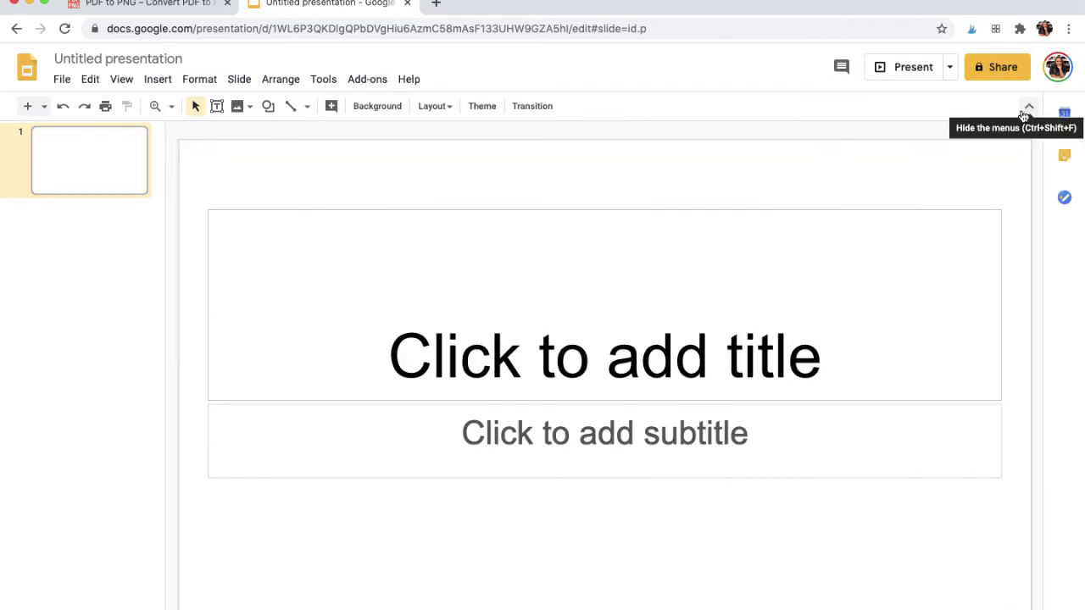
# Step: Delete the title and subtitle placeholders from the first slide
pyautogui.click(811, 339)
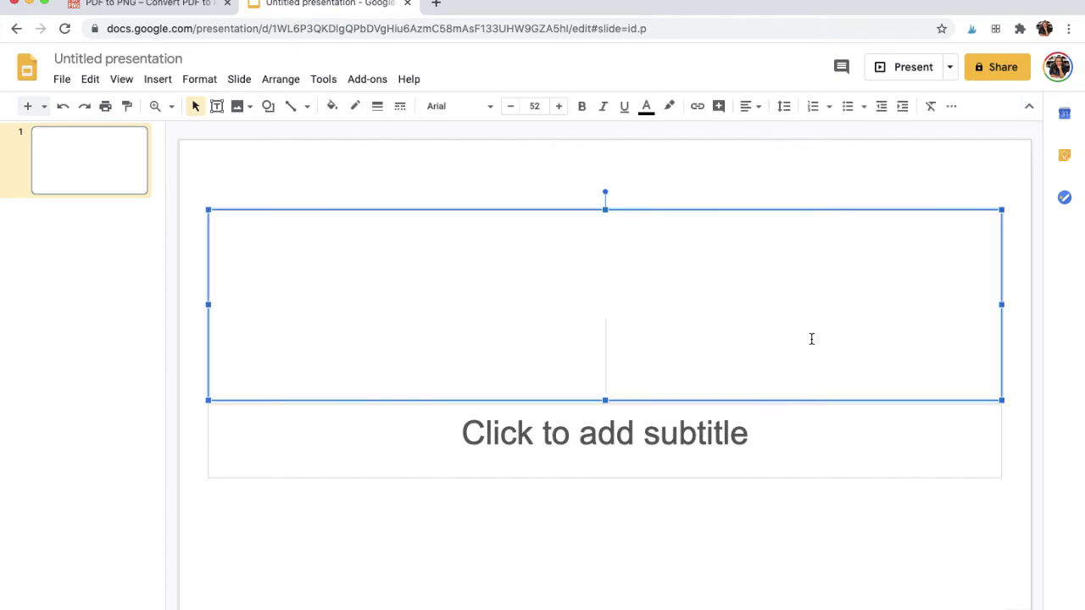
pyautogui.hotkey('ctrl', 'a')
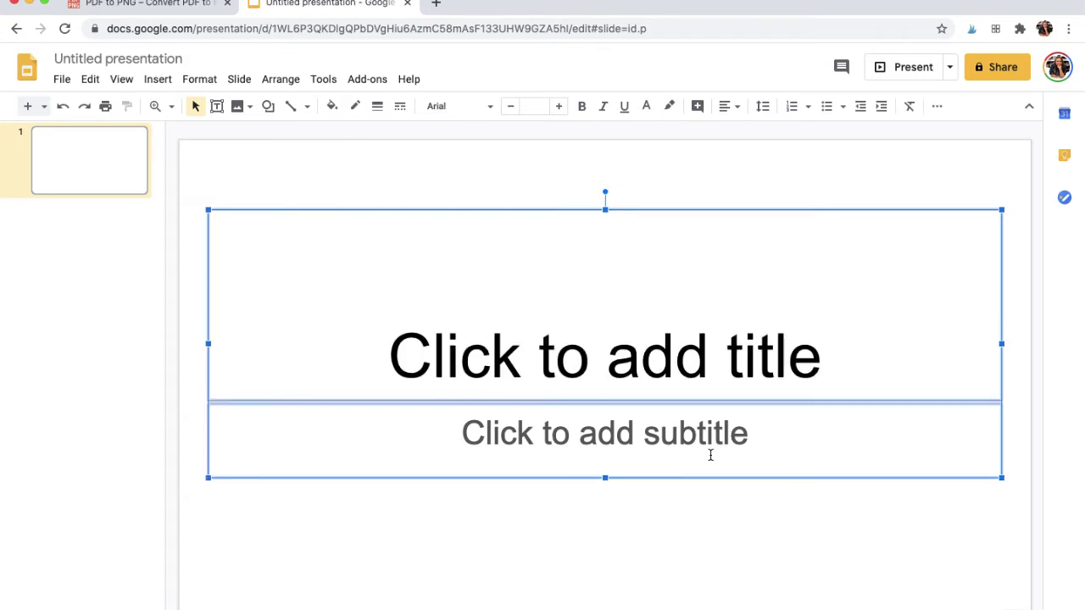
pyautogui.press('Delete')
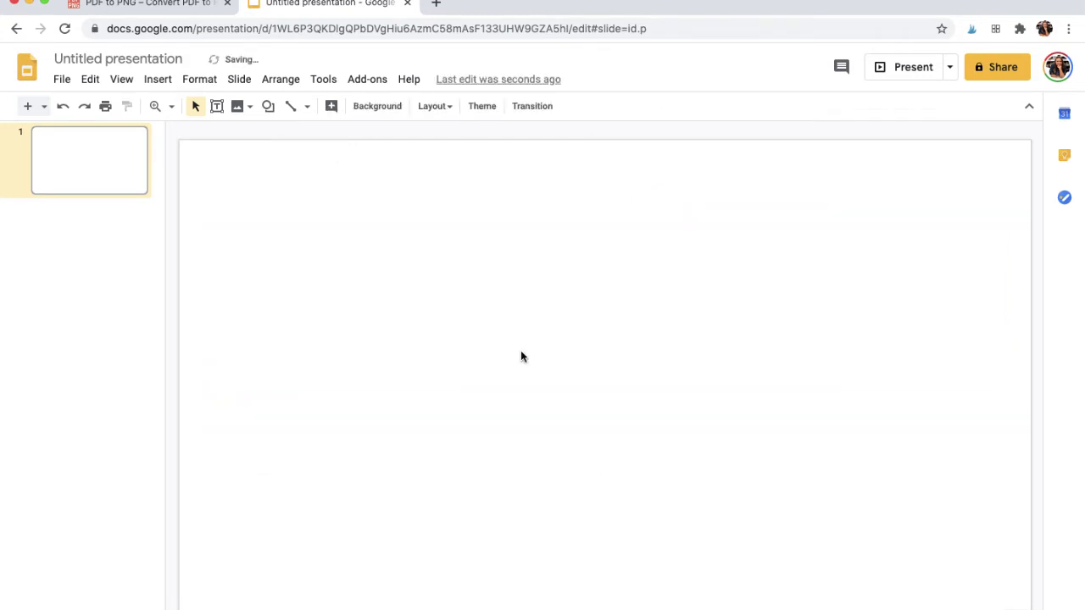
# Step: Set the presentation's page size to a custom 8.5 x 11 inches and apply it
pyautogui.click(61, 82)
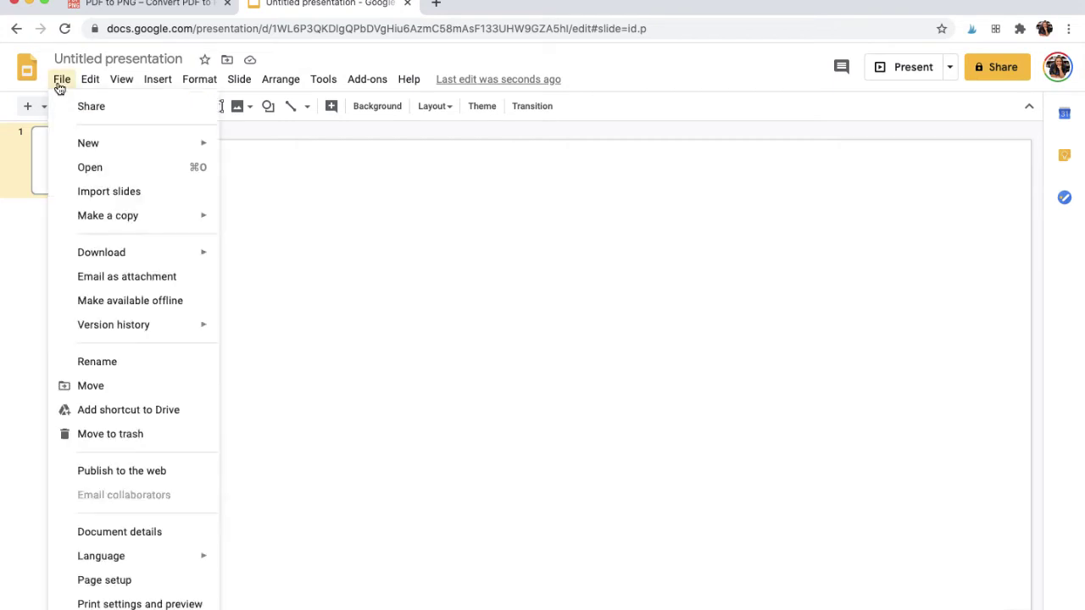
pyautogui.click(152, 584)
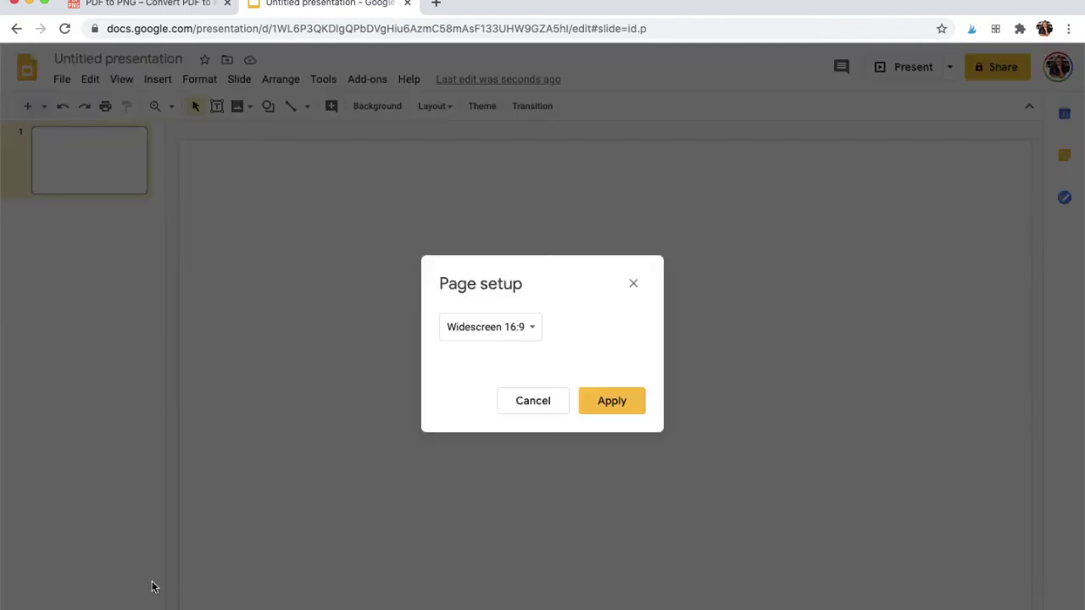
pyautogui.click(530, 334)
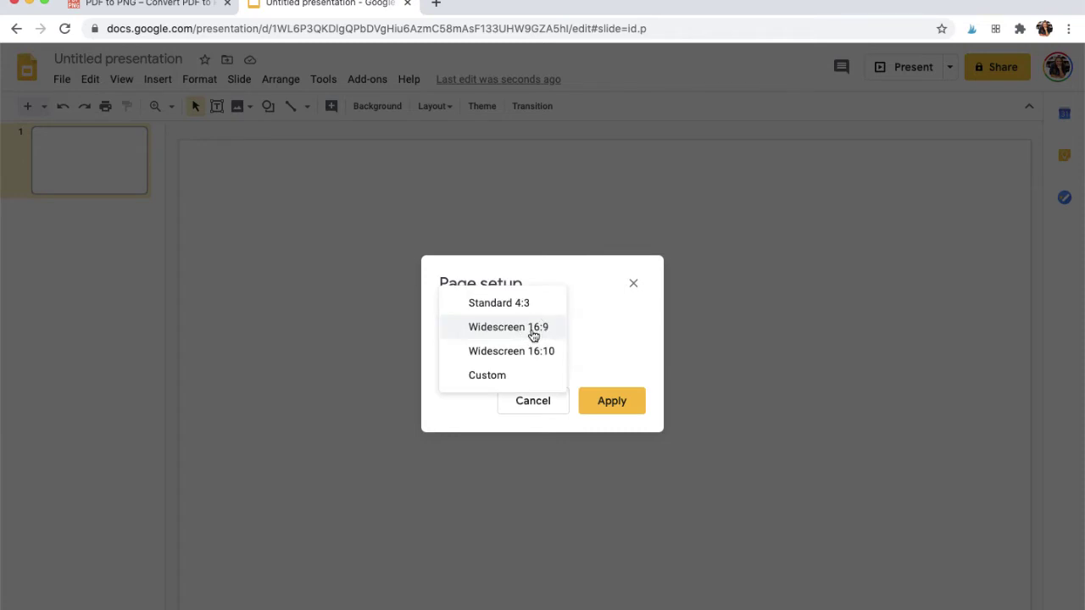
pyautogui.click(521, 381)
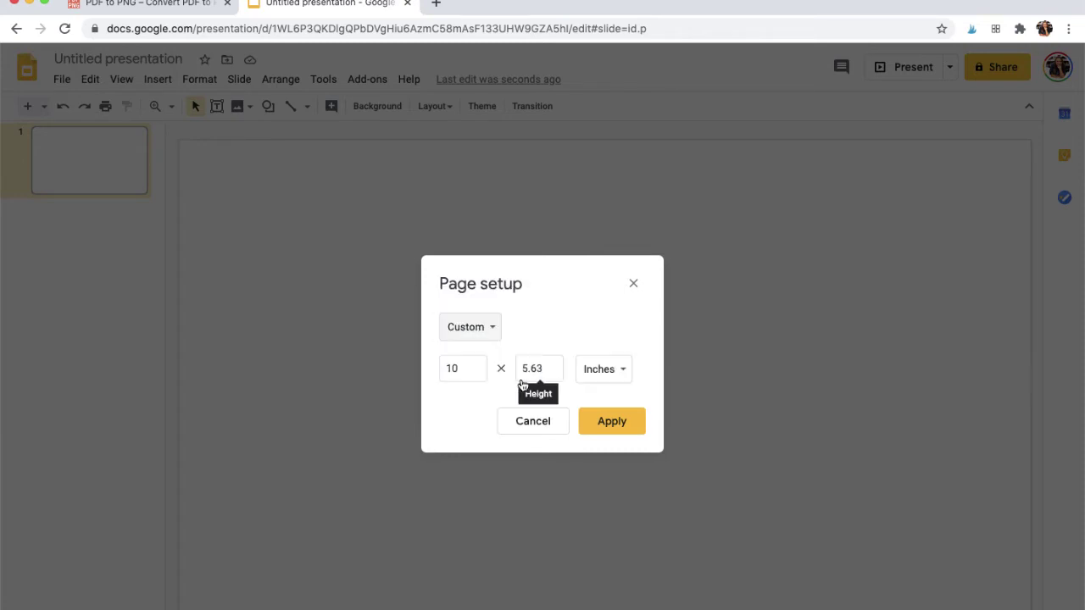
pyautogui.doubleClick(464, 369)
pyautogui.write('8')
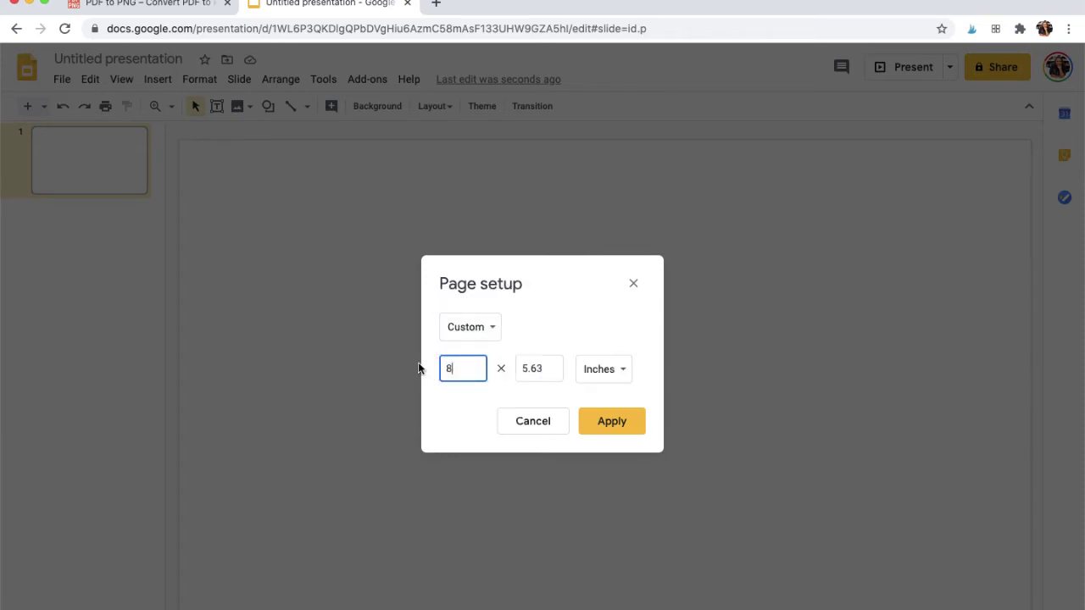
pyautogui.write('.5')
pyautogui.press('Tab')
pyautogui.write('11')
pyautogui.press('Tab')
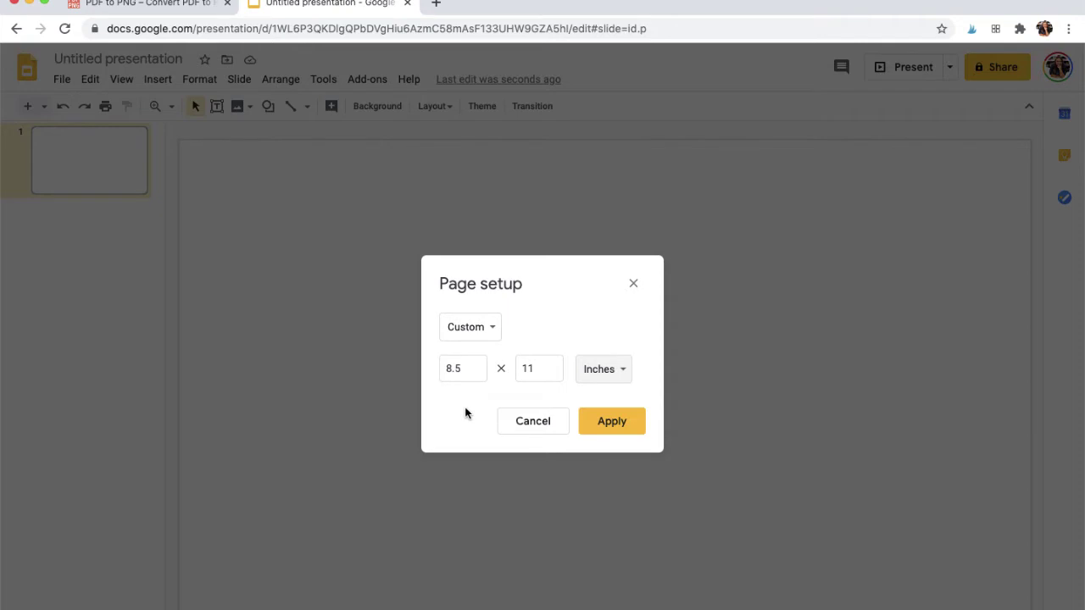
pyautogui.click(628, 436)
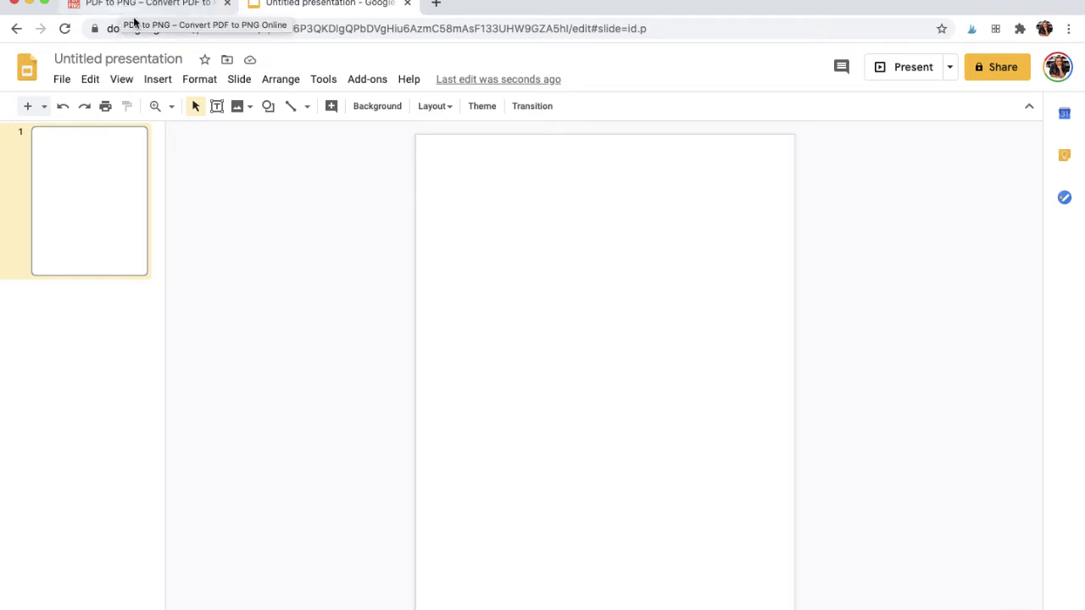
pyautogui.click(138, 5)
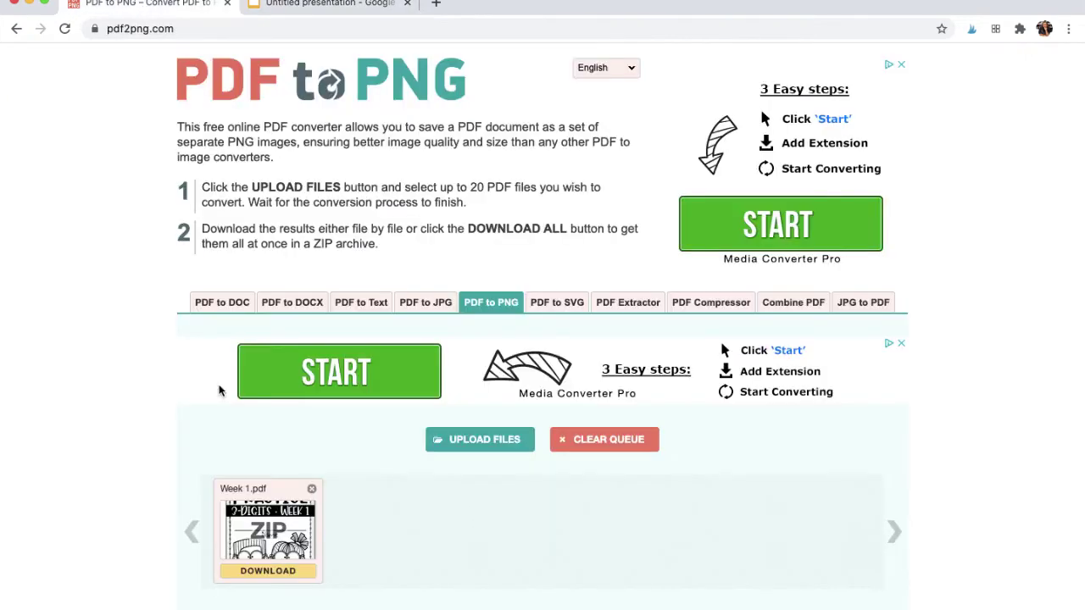
pyautogui.click(288, 6)
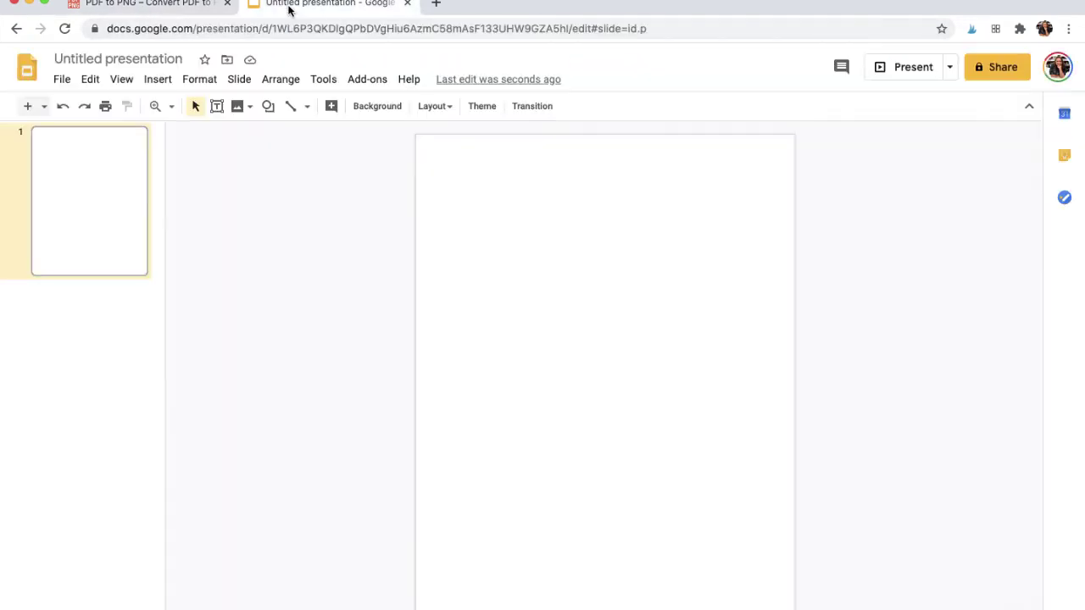
# Step: Set the first slide's background to the image Week 1-02.png from the Week 1 folder in Downloads
pyautogui.click(398, 115)
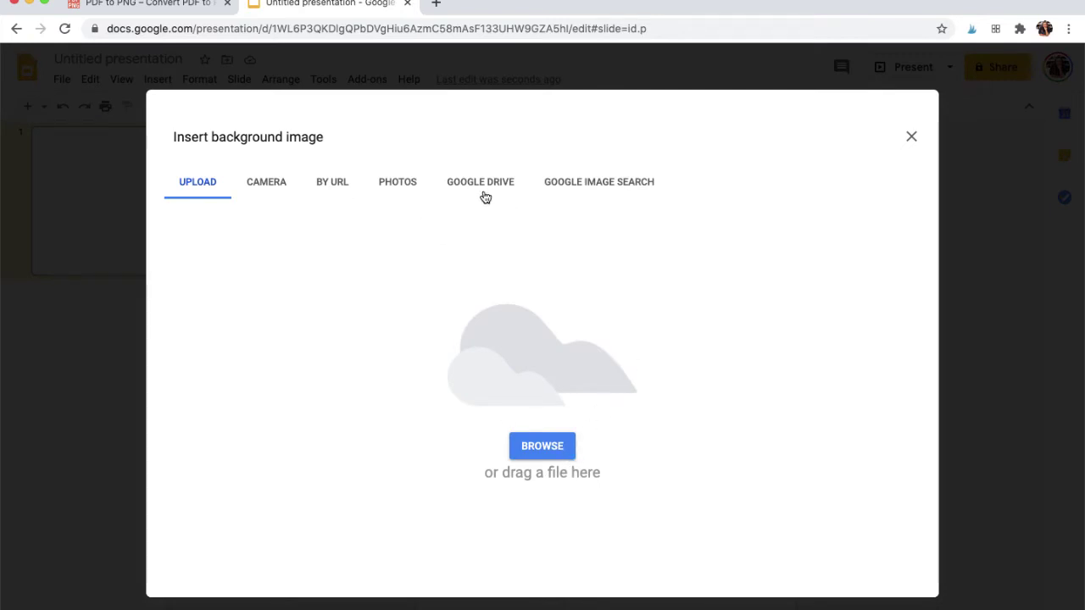
pyautogui.click(571, 457)
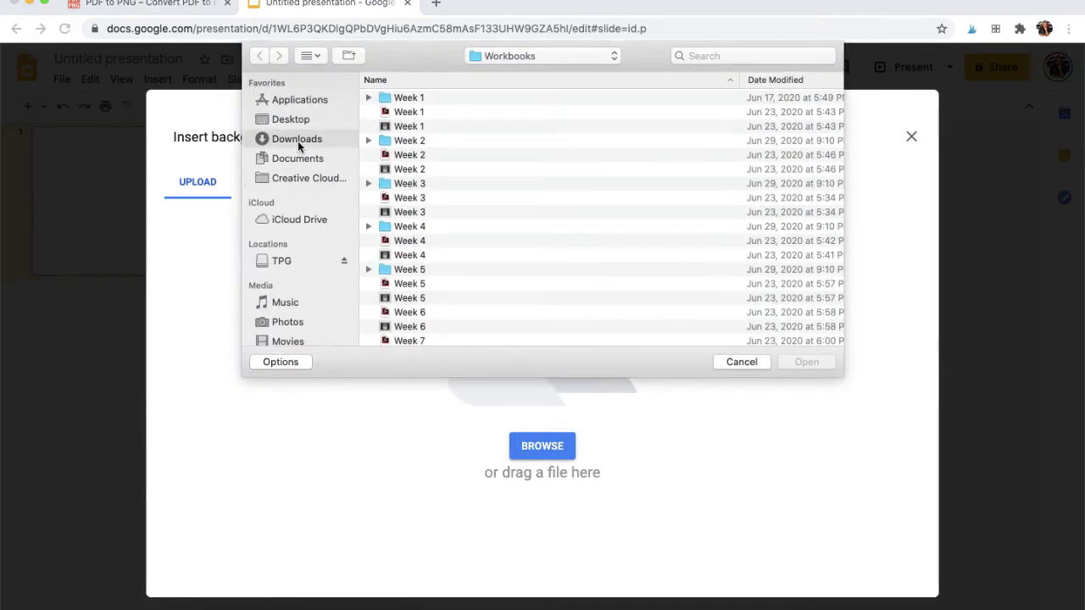
pyautogui.click(297, 140)
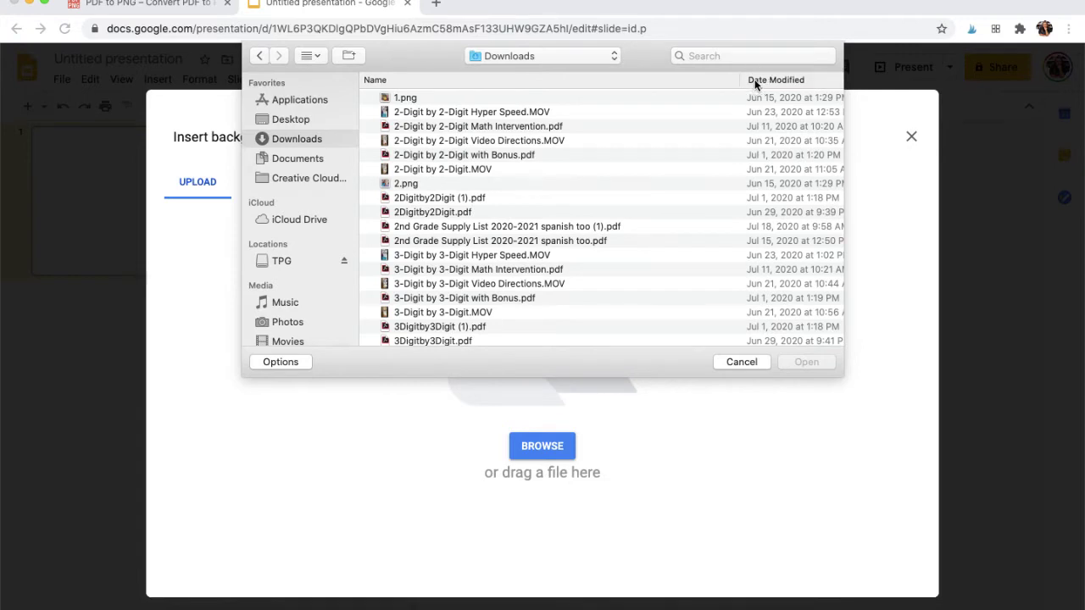
pyautogui.click(754, 79)
pyautogui.doubleClick(414, 98)
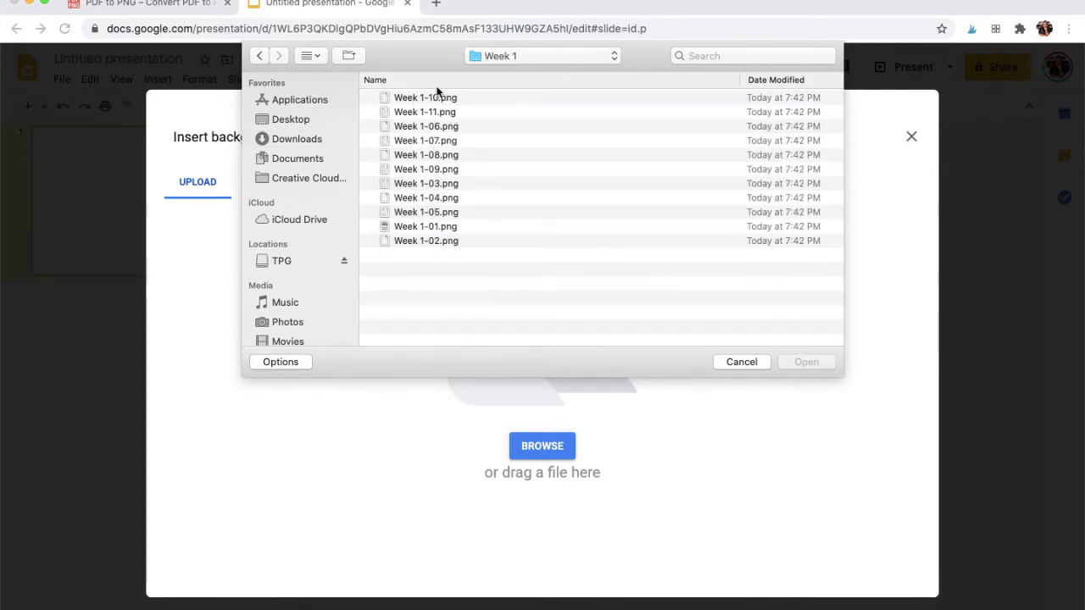
pyautogui.click(437, 81)
pyautogui.doubleClick(450, 113)
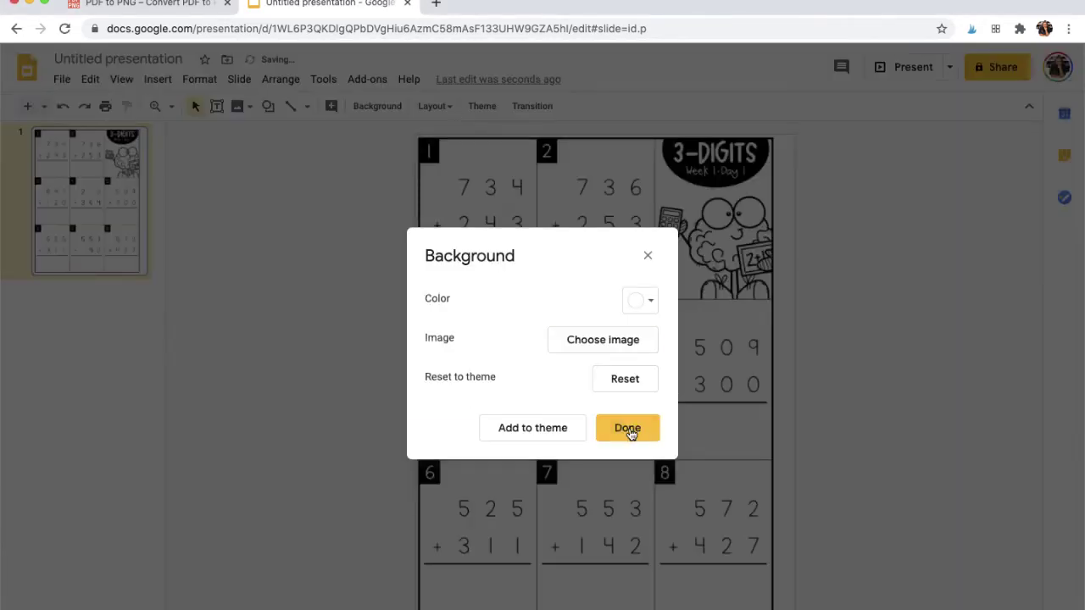
pyautogui.click(627, 428)
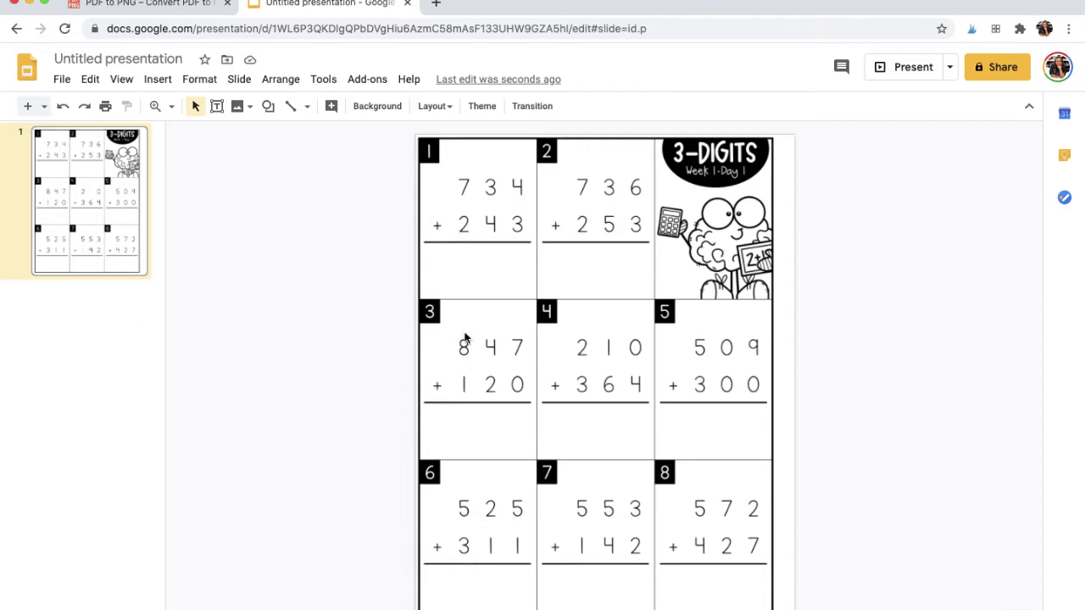
pyautogui.moveTo(582, 254); pyautogui.dragTo(690, 289)
pyautogui.click(487, 301)
pyautogui.moveTo(487, 300); pyautogui.dragTo(443, 509)
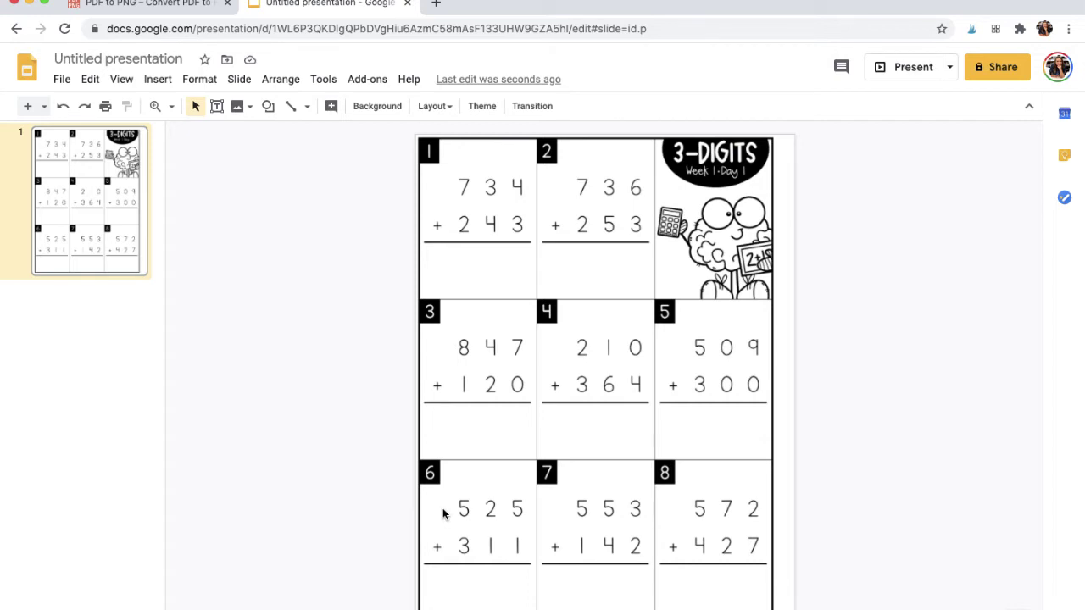
pyautogui.click(386, 120)
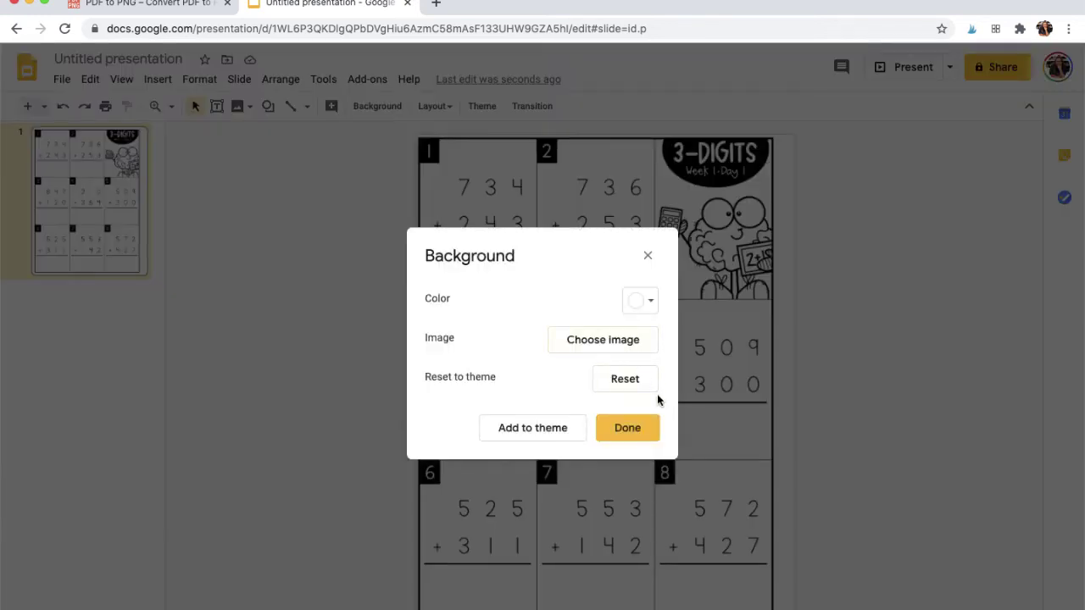
pyautogui.click(648, 257)
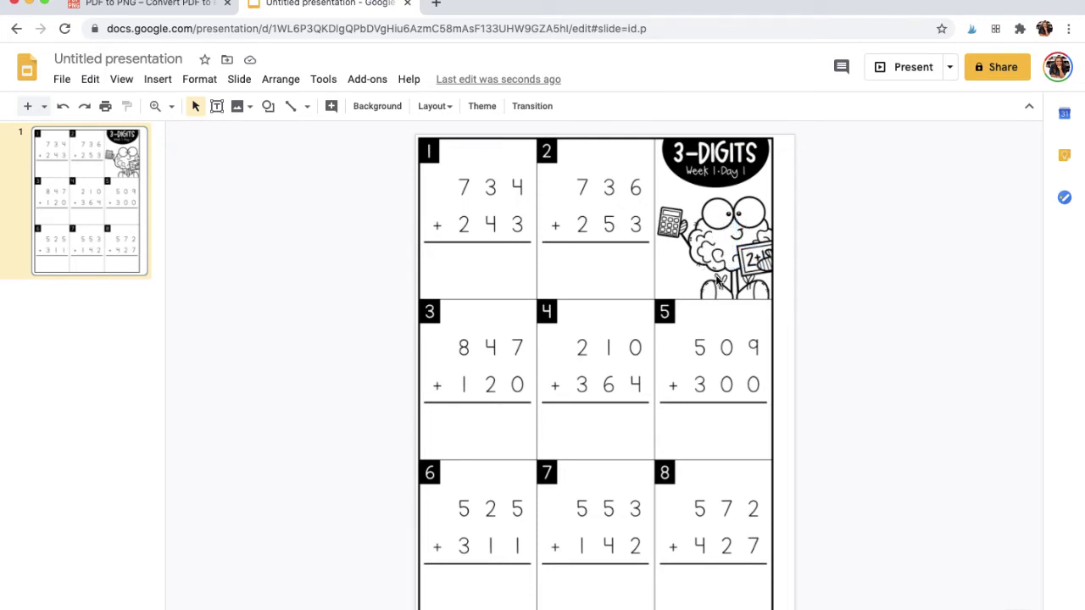
# Step: Add a blank second slide and set its background to the image Week 1-03.png
pyautogui.click(46, 111)
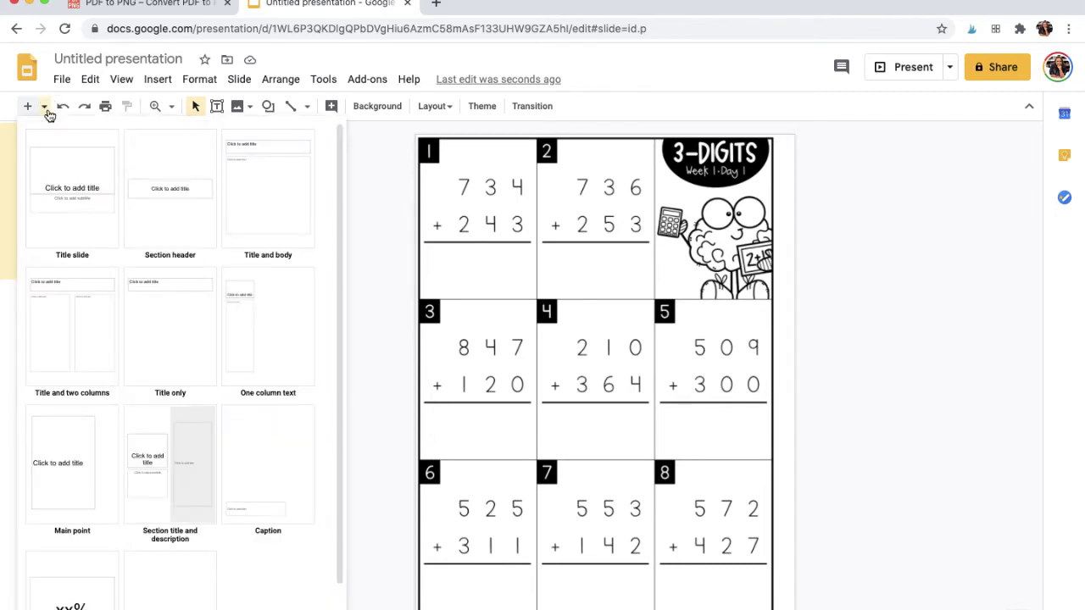
pyautogui.click(176, 587)
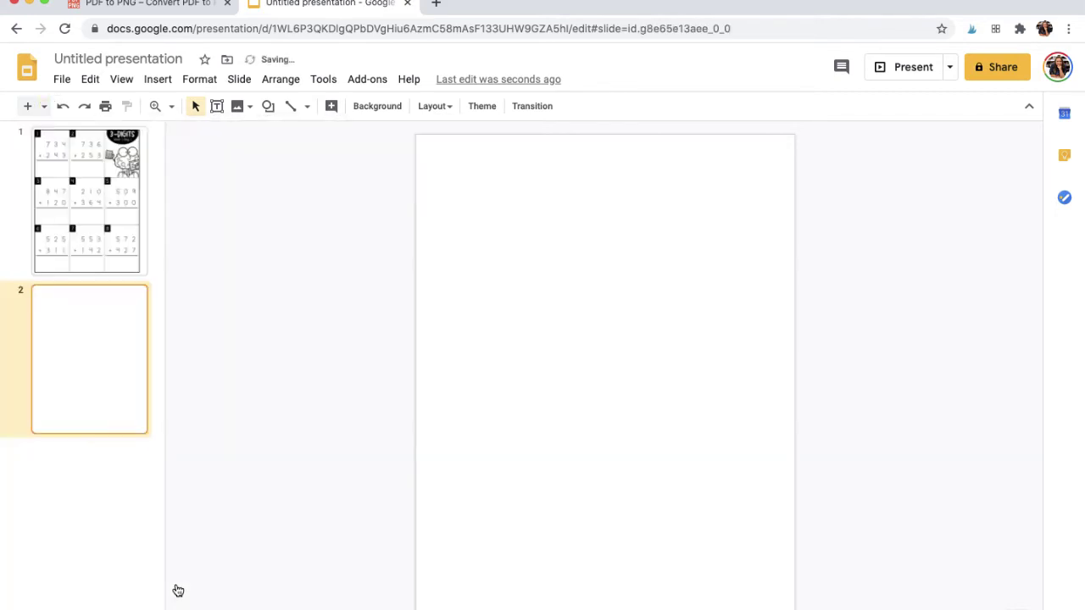
pyautogui.click(395, 112)
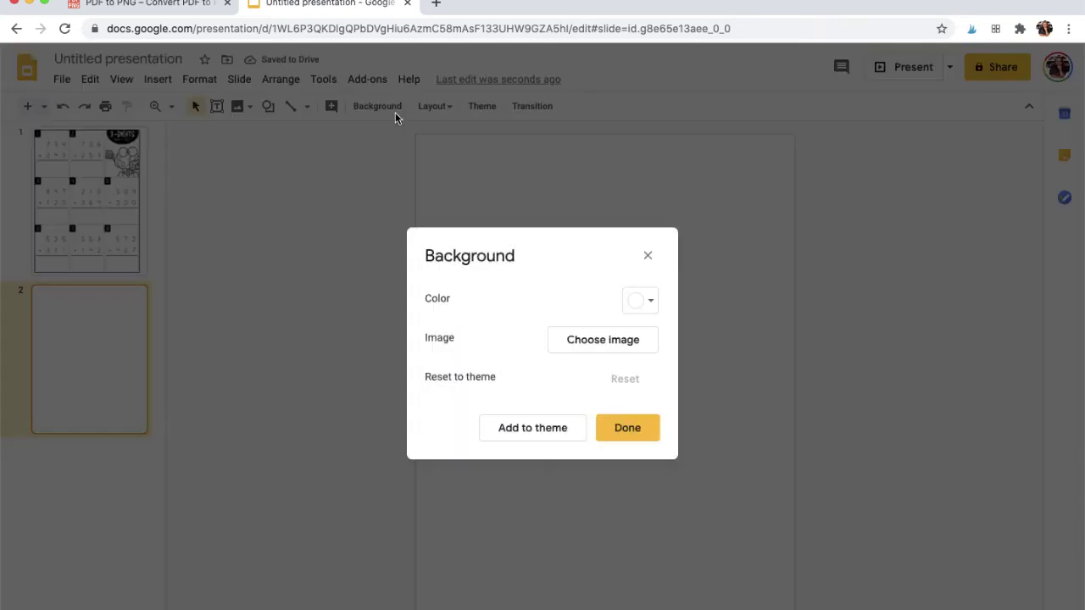
pyautogui.click(597, 340)
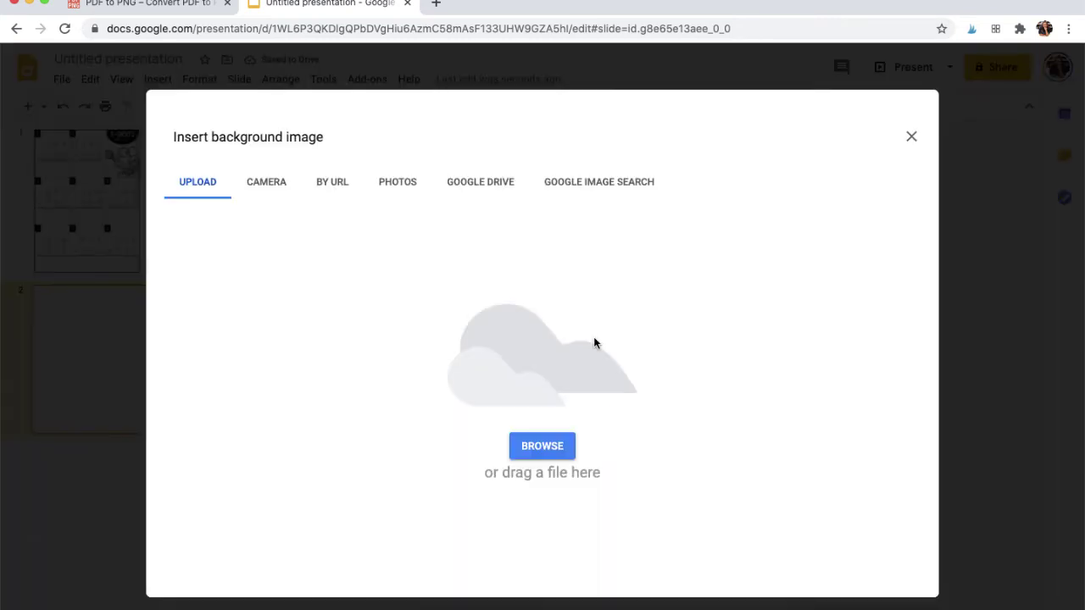
pyautogui.click(572, 455)
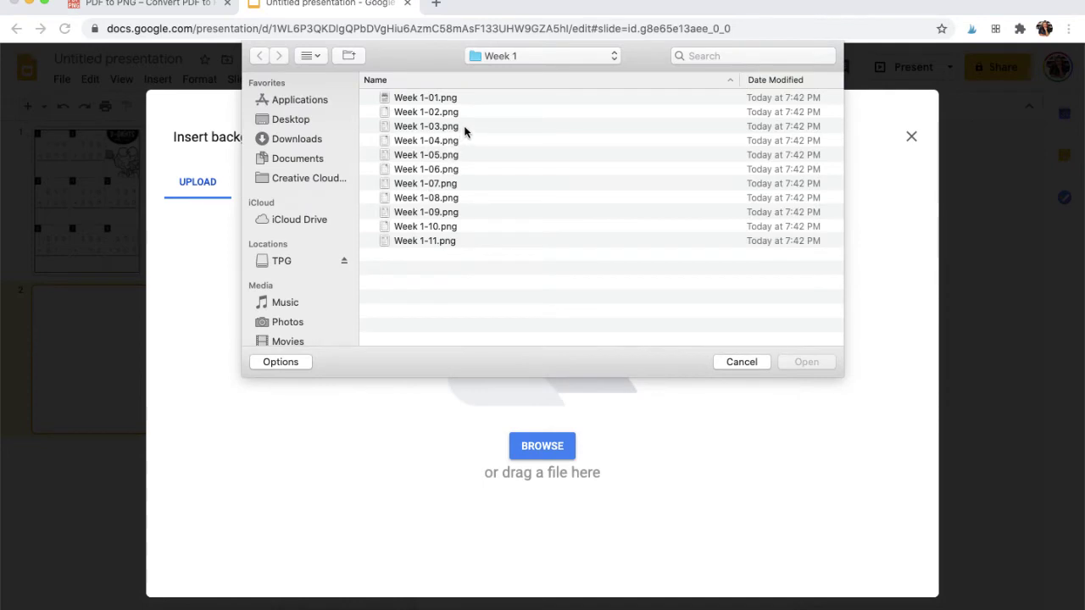
pyautogui.click(465, 128)
pyautogui.doubleClick(465, 127)
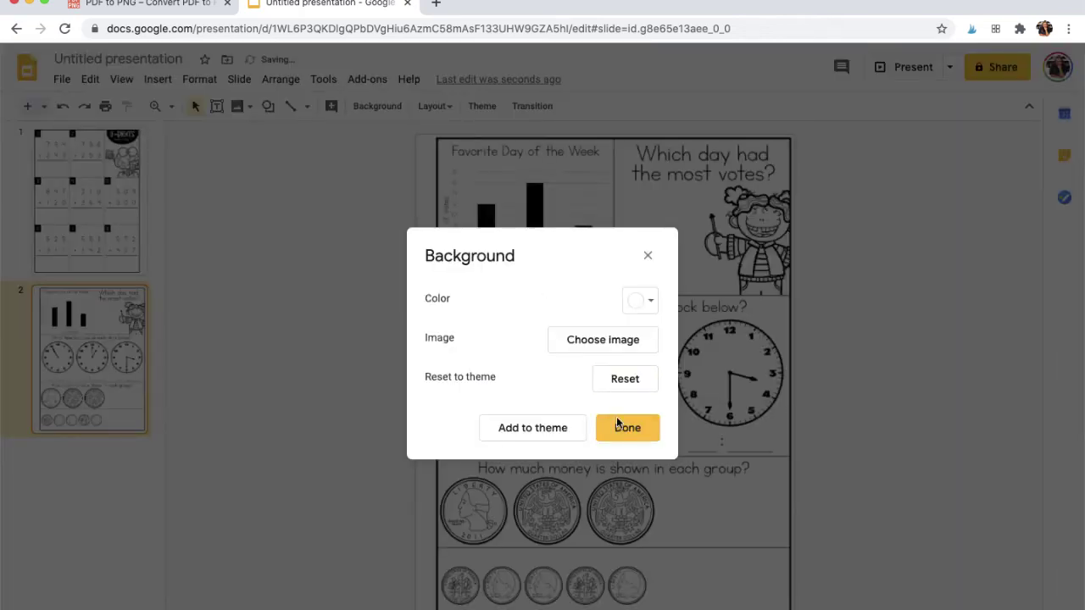
pyautogui.click(628, 429)
# Step: Rename the presentation as "Math | Week 1 | Day 1"
pyautogui.click(86, 59)
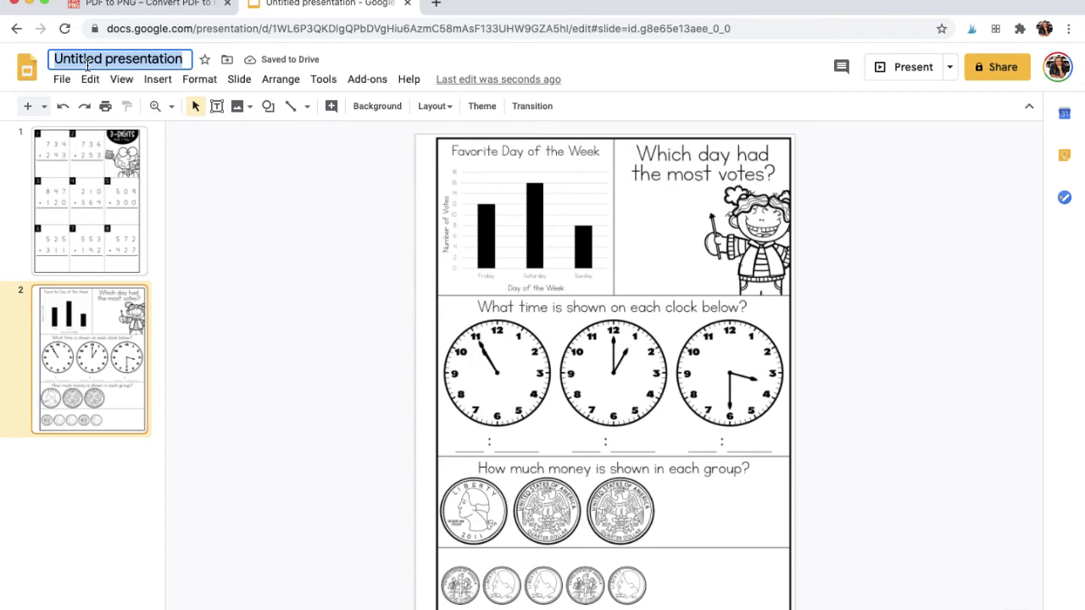
pyautogui.write('Math | W')
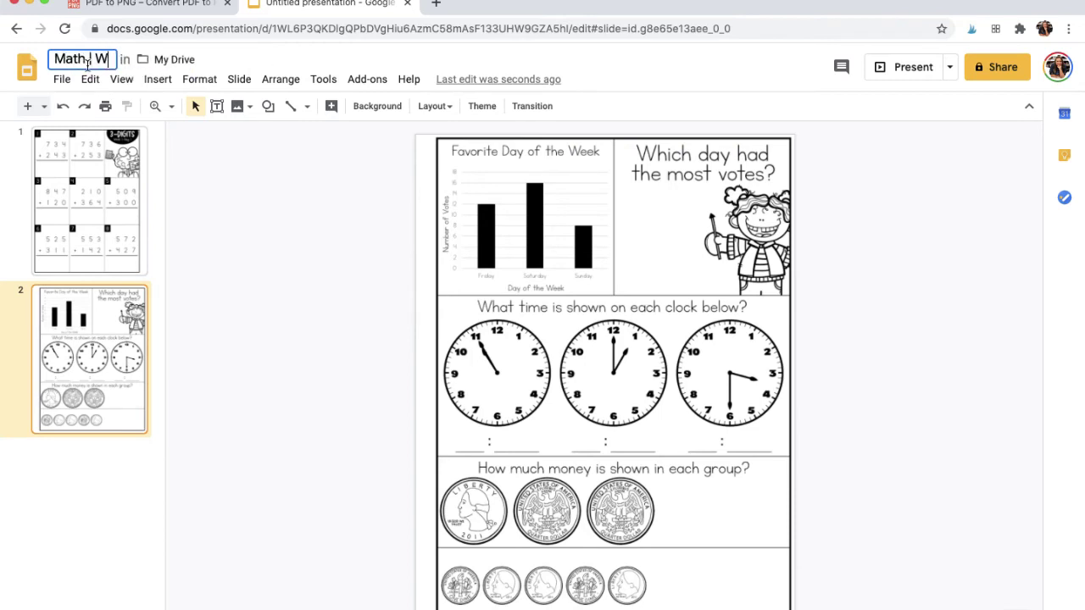
pyautogui.write('eek 1 | Day 1')
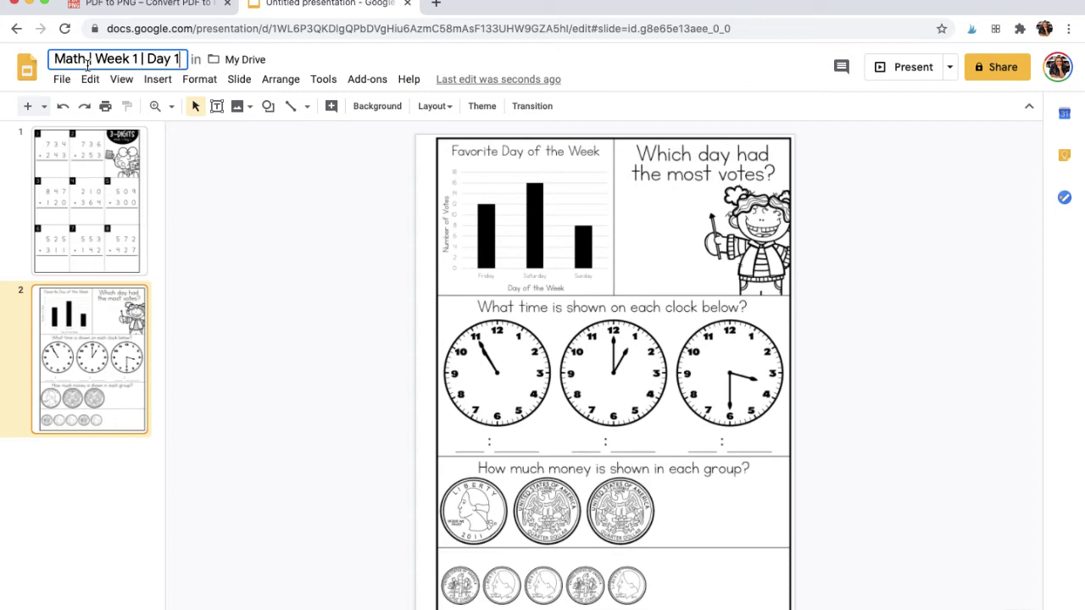
# Step: Apply the new presentation title and look over both slides
pyautogui.press('Return')
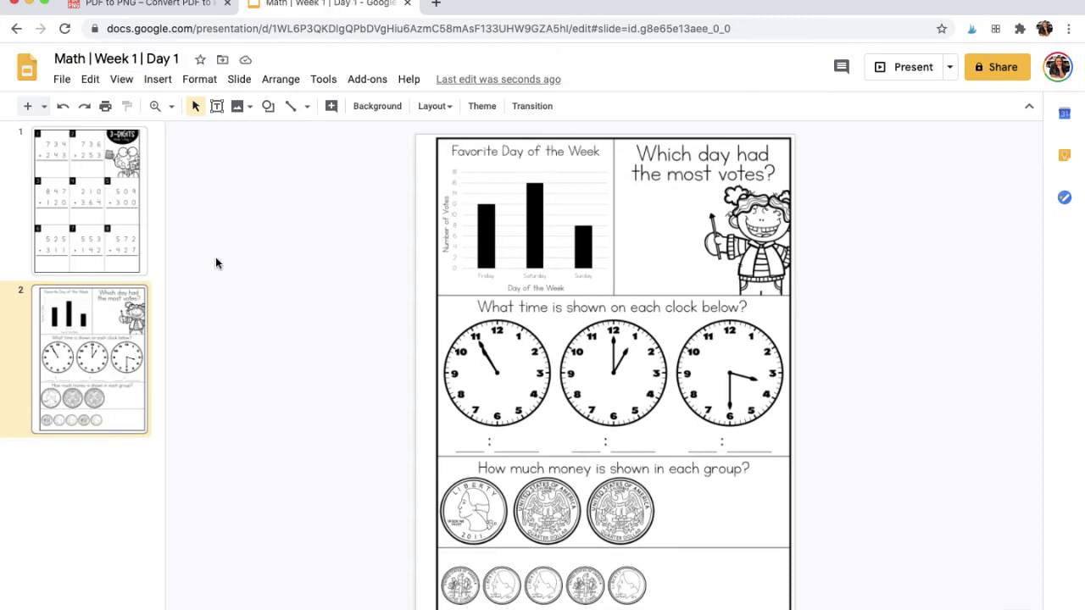
pyautogui.click(113, 222)
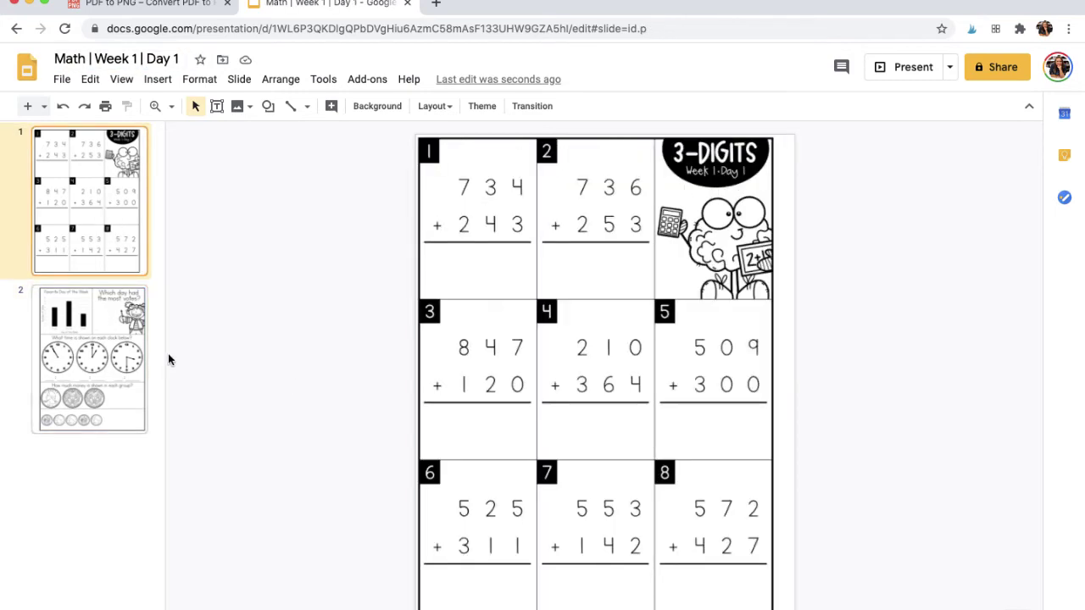
pyautogui.click(107, 365)
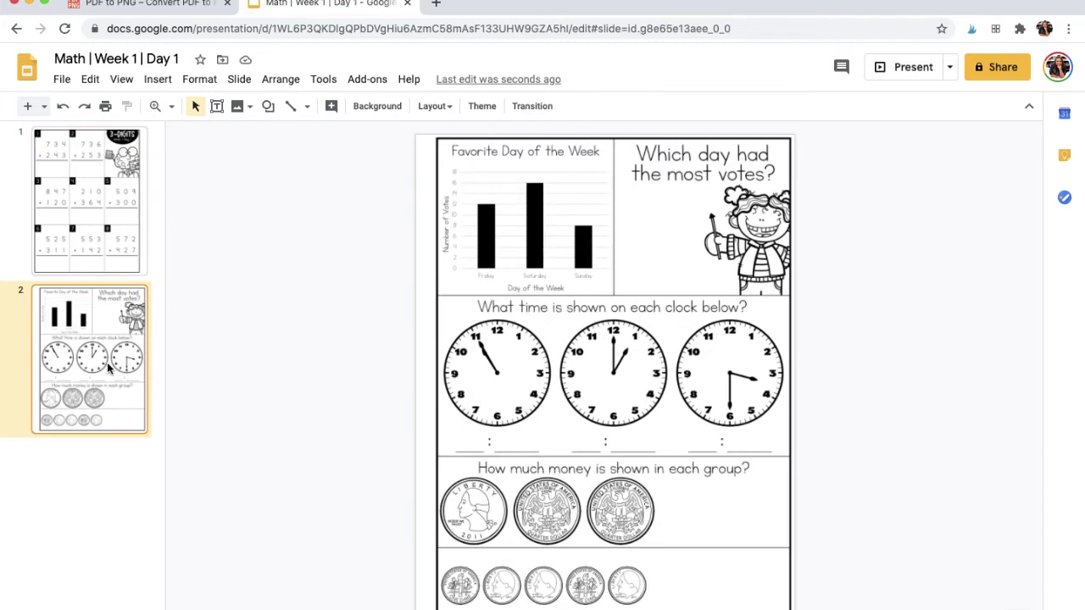
# Step: Add a text box in the answer space under problem 1 on the first slide, centering its text horizontally and vertically
pyautogui.click(73, 221)
pyautogui.click(218, 108)
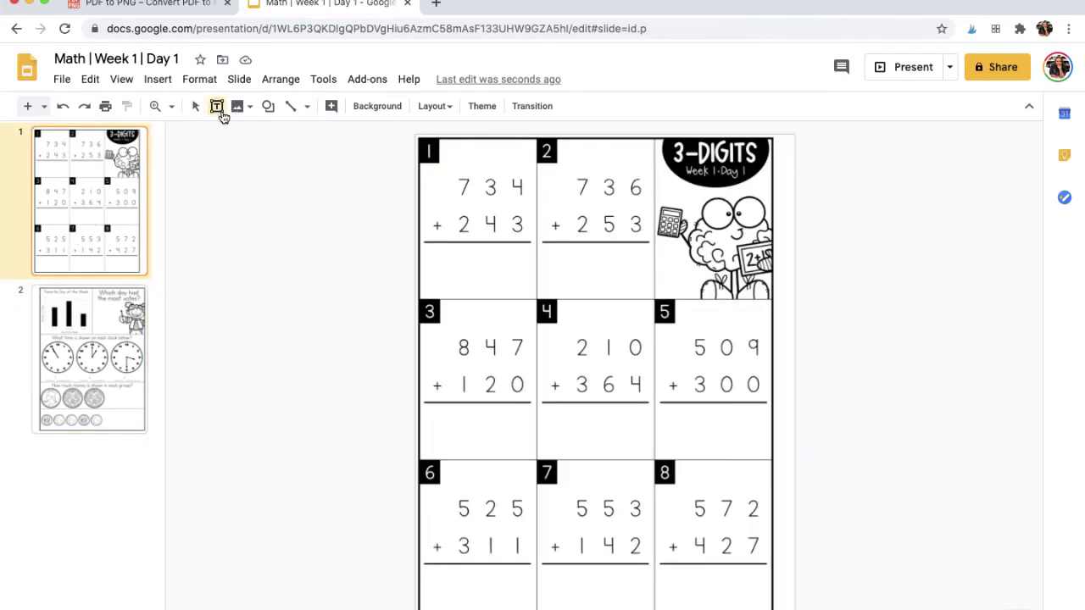
pyautogui.moveTo(451, 248); pyautogui.dragTo(529, 283)
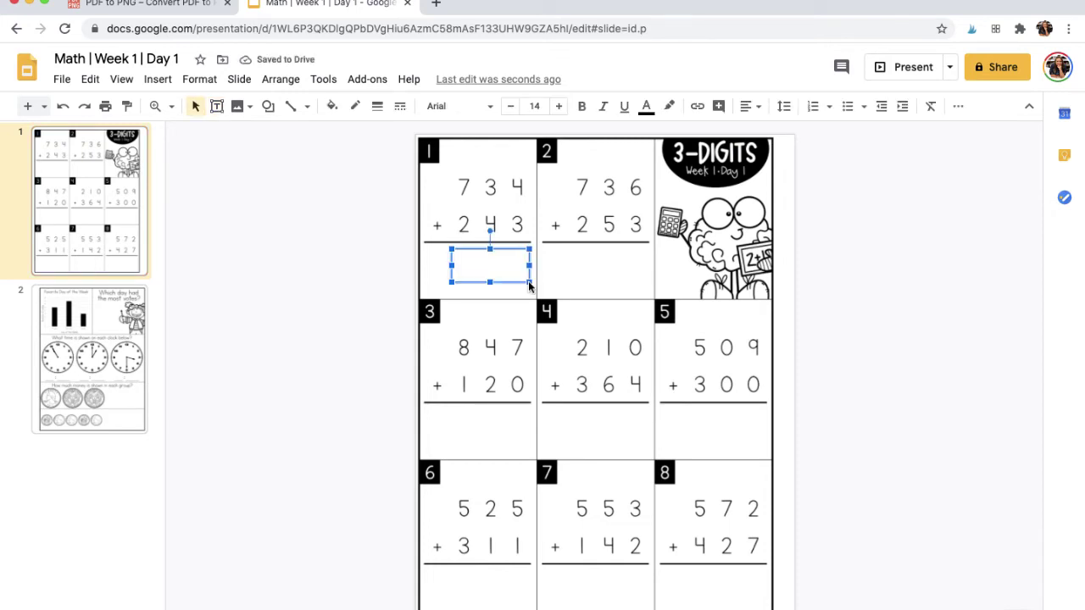
pyautogui.click(752, 107)
pyautogui.click(768, 129)
pyautogui.click(755, 108)
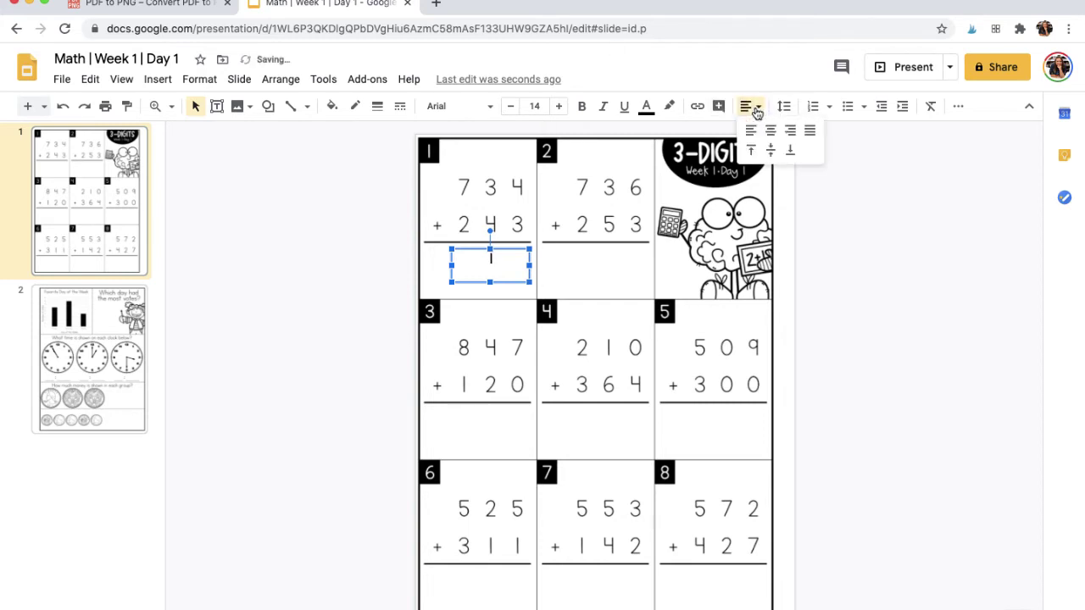
pyautogui.click(770, 150)
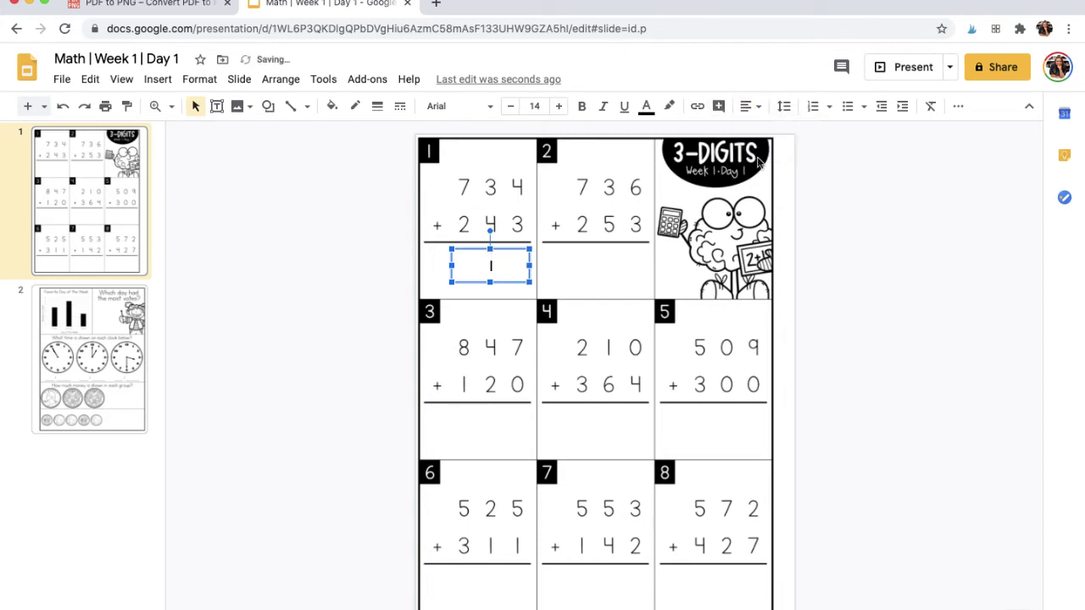
# Step: Set the text box's font size to 23 and enter the placeholder text "Type Here"
pyautogui.click(559, 106)
pyautogui.click(559, 106)
pyautogui.click(558, 106)
pyautogui.click(558, 106)
pyautogui.click(558, 106)
pyautogui.click(558, 106)
pyautogui.click(558, 105)
pyautogui.click(558, 106)
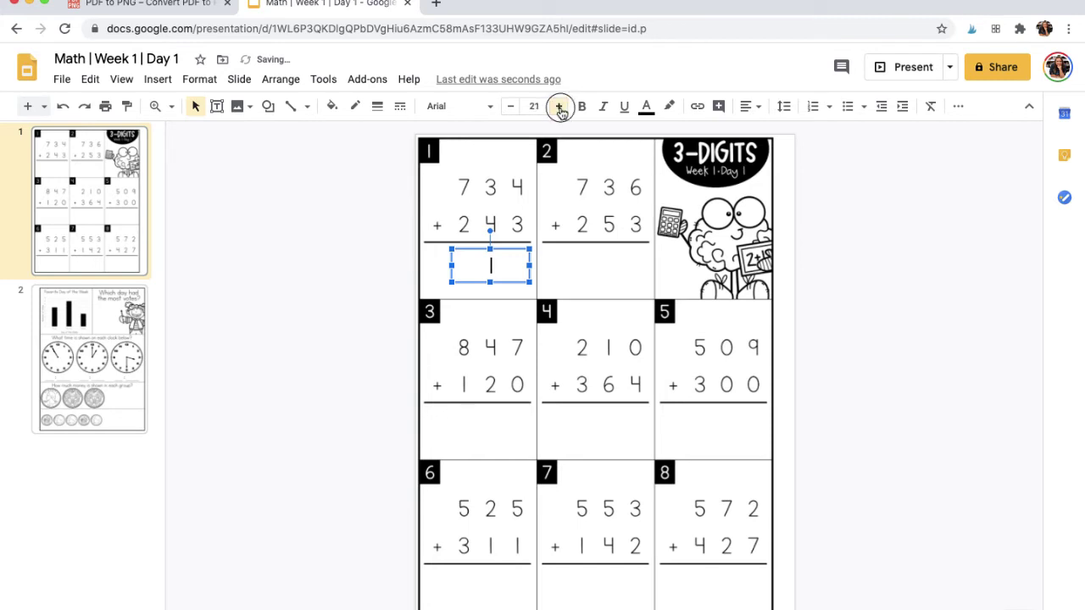
pyautogui.click(559, 106)
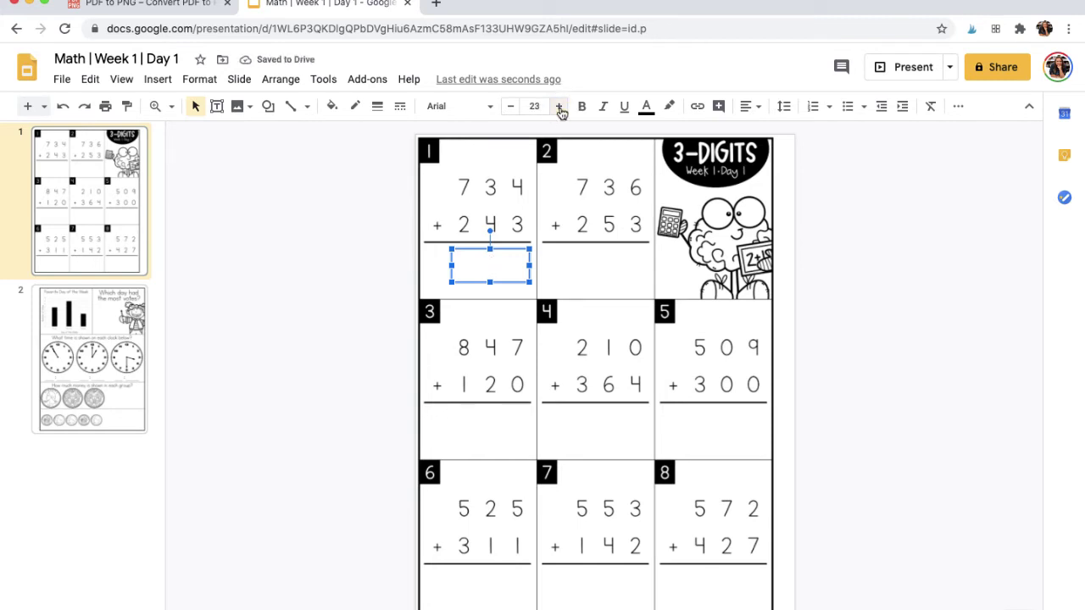
pyautogui.write('Type Here')
pyautogui.click(297, 319)
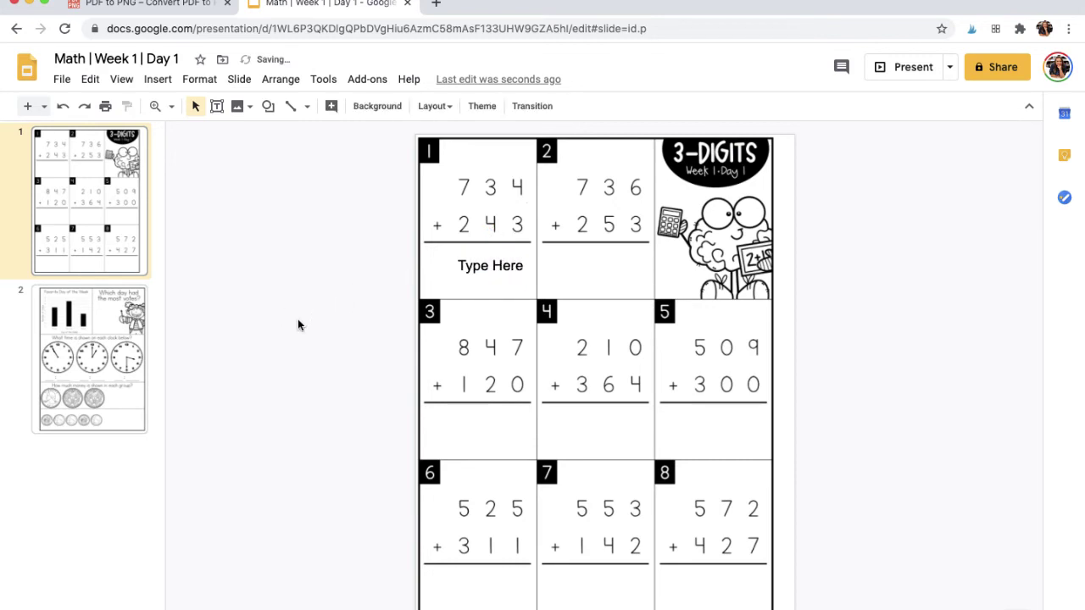
pyautogui.click(503, 265)
pyautogui.click(503, 268)
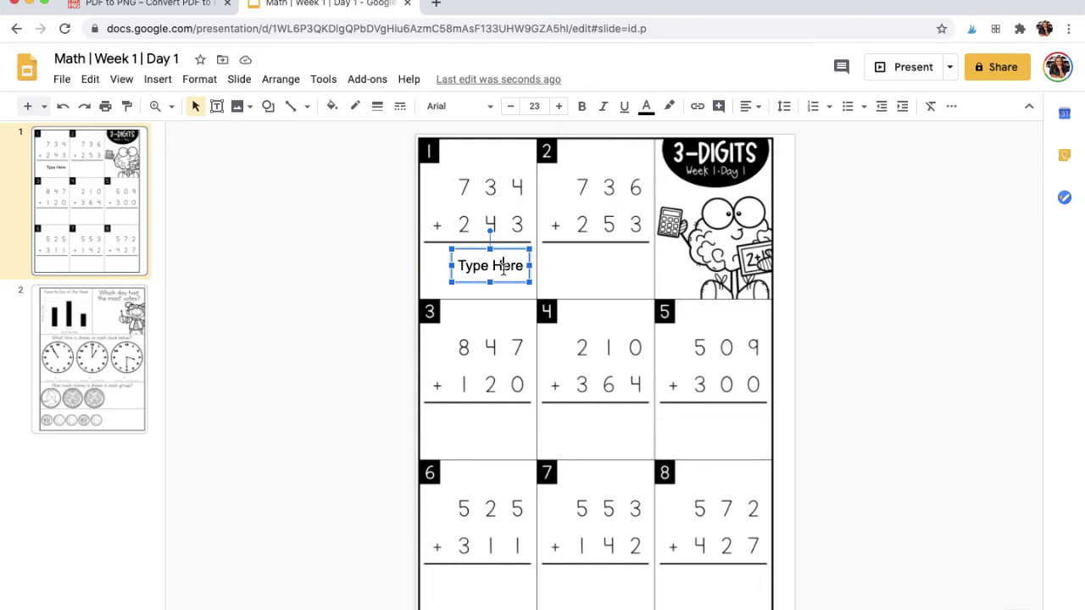
pyautogui.click(361, 318)
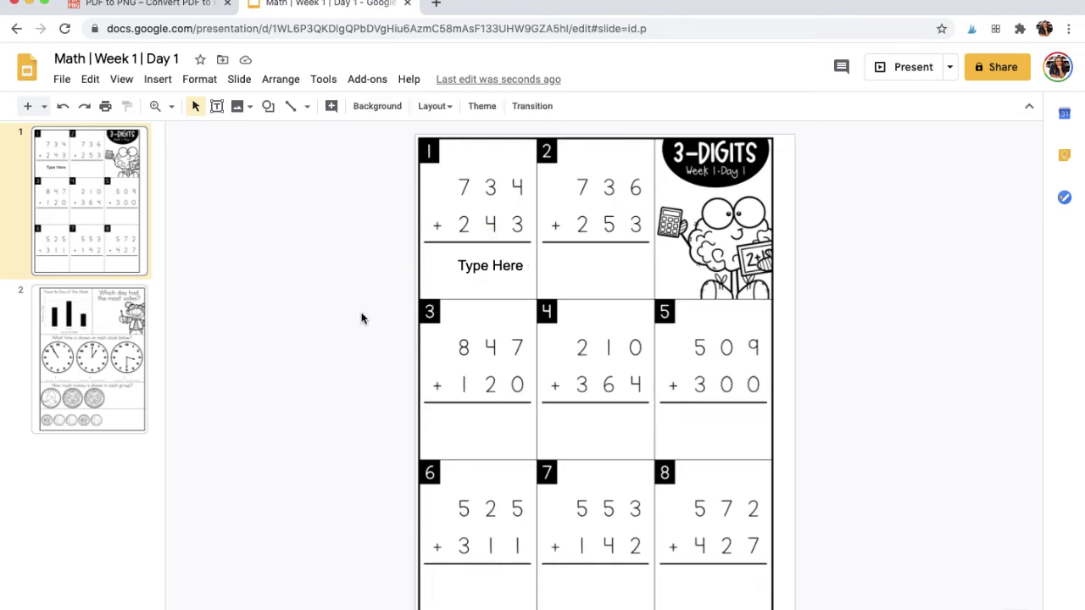
# Step: Copy the "Type Here" text box from problem 1 and place pasted copies under problems 3 and 6, aligned with the original
pyautogui.doubleClick(504, 267)
pyautogui.click(479, 267)
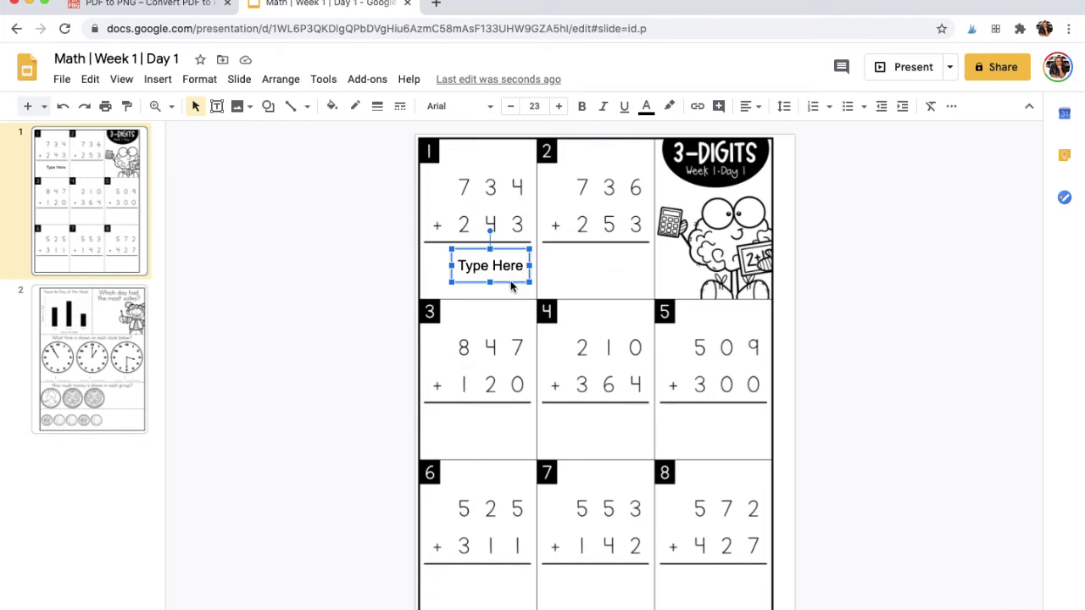
pyautogui.rightClick(506, 289)
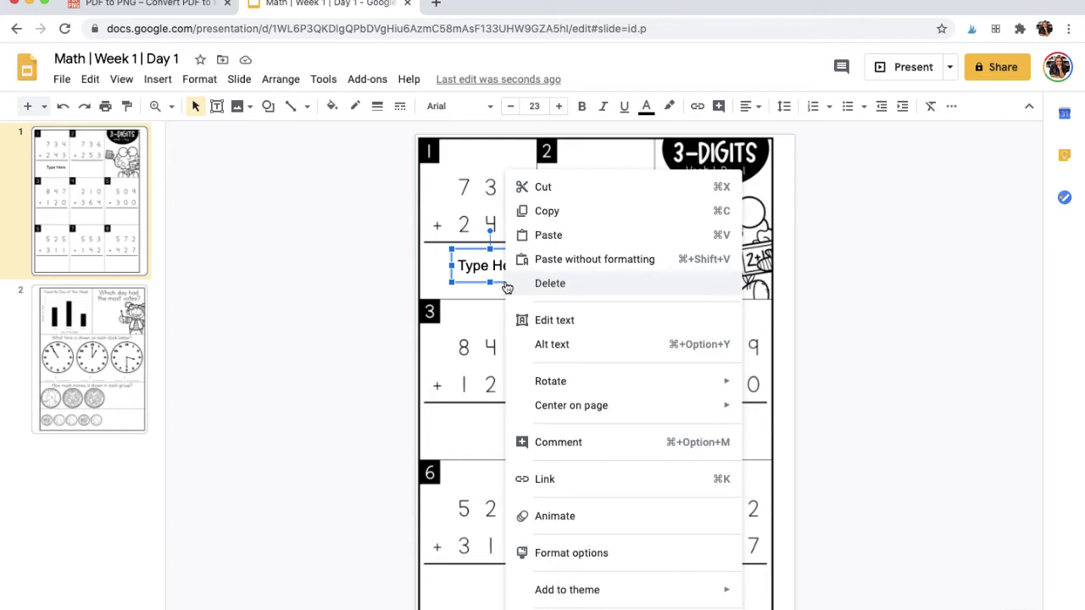
pyautogui.click(555, 211)
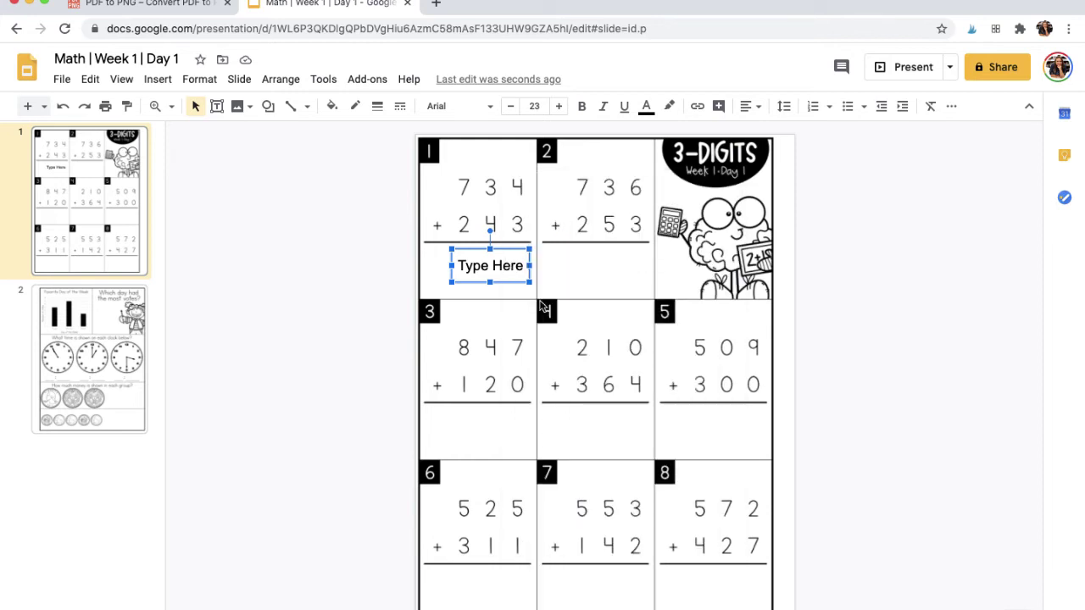
pyautogui.hotkey('ctrl', 'v')
pyautogui.moveTo(521, 285); pyautogui.dragTo(618, 282)
pyautogui.hotkey('ctrl', 'v')
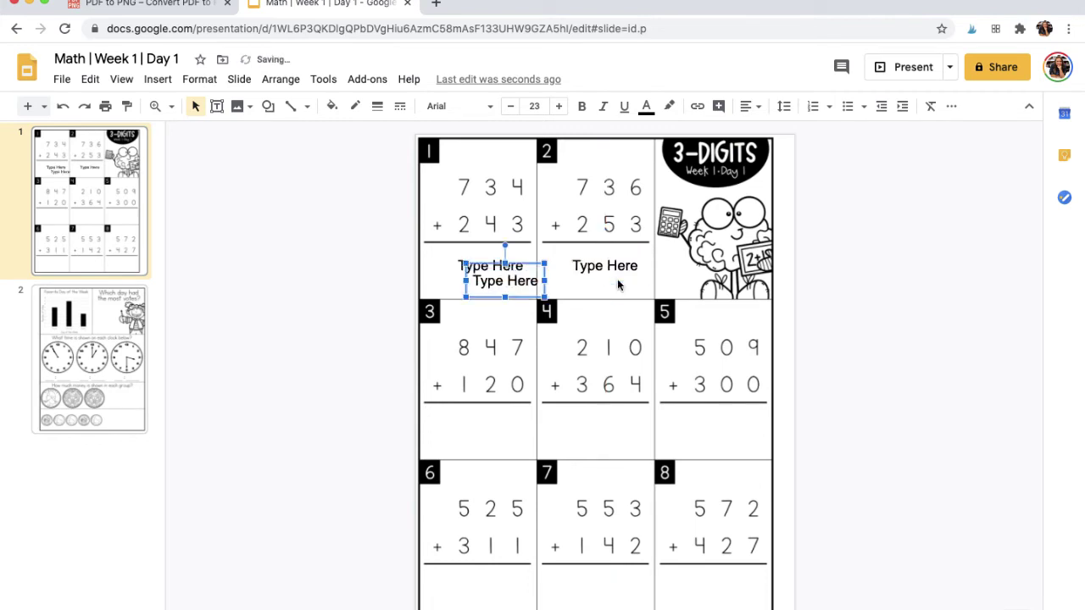
pyautogui.moveTo(523, 292); pyautogui.dragTo(510, 445)
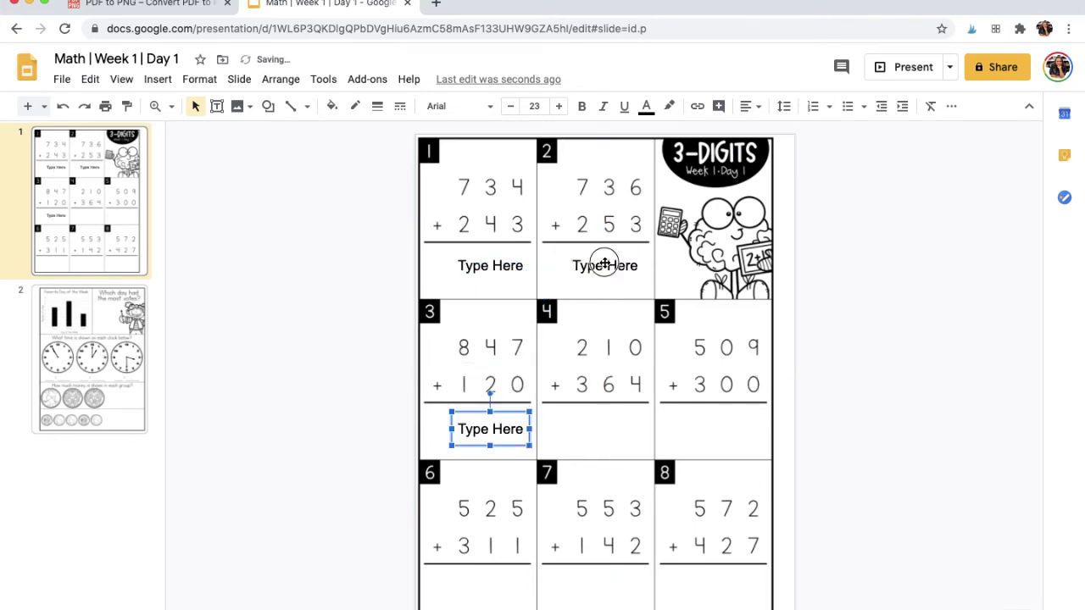
pyautogui.moveTo(605, 264); pyautogui.dragTo(501, 603)
# Step: Duplicate the "Type Here" boxes of problems 1, 3 and 6 together and place the copies under problems 2, 4 and 7
pyautogui.keyDown('shift'); pyautogui.click(499, 432); pyautogui.keyUp('shift')
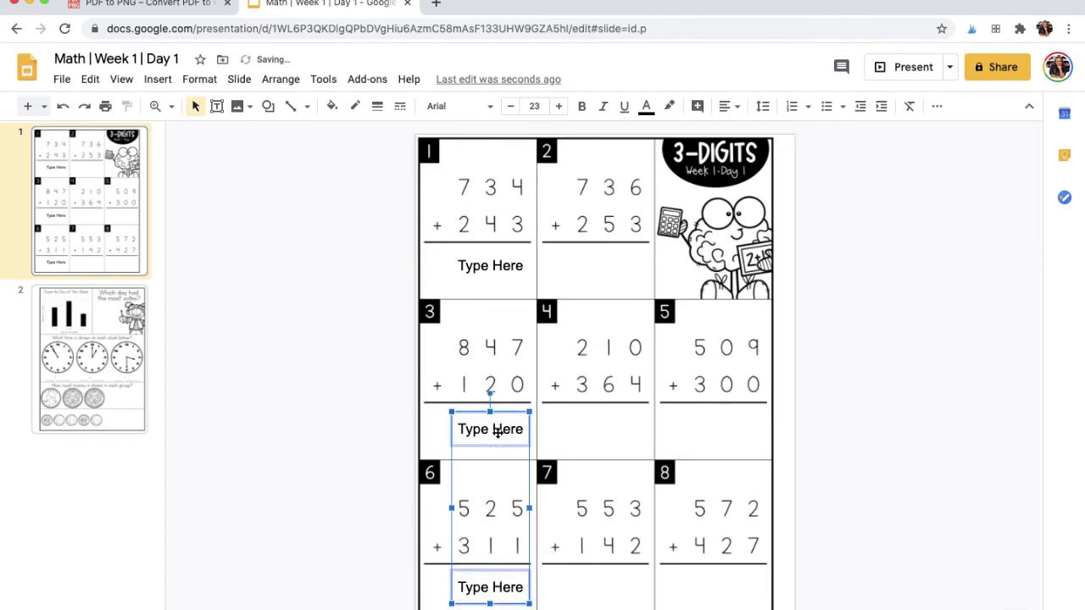
pyautogui.keyDown('shift'); pyautogui.click(498, 274); pyautogui.keyUp('shift')
pyautogui.hotkey('ctrl', 'd')
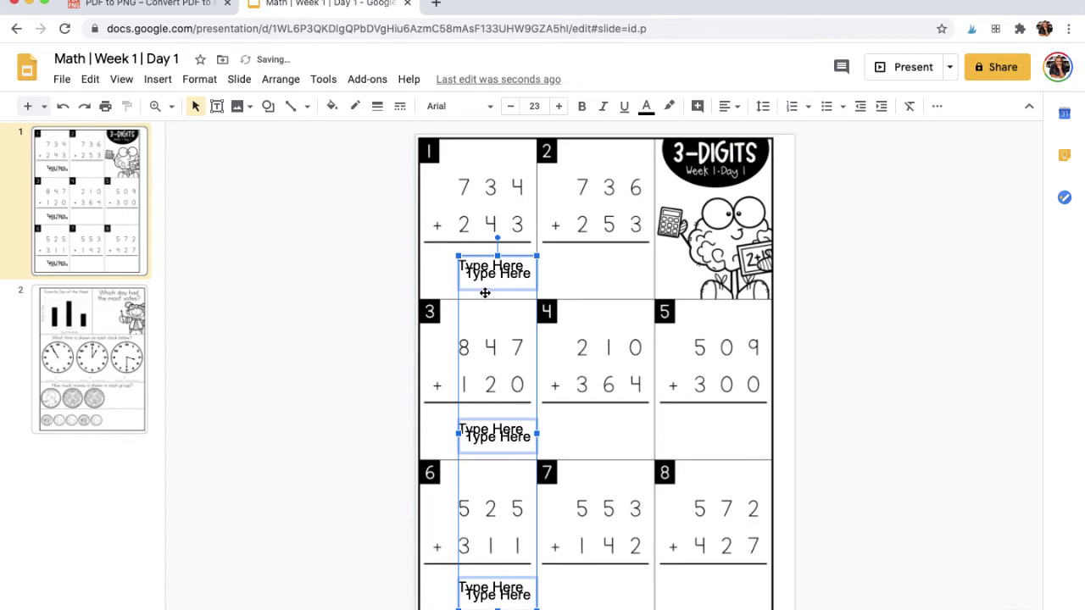
pyautogui.moveTo(485, 293); pyautogui.dragTo(587, 283)
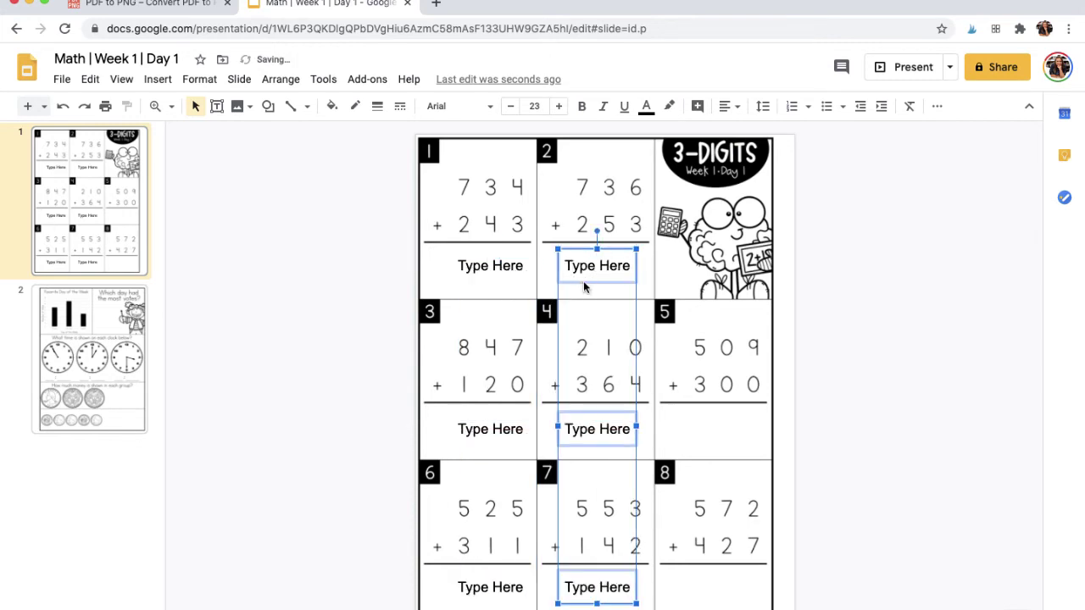
# Step: Show the second slide, then minimize the browser and close the Downloads folder window
pyautogui.click(116, 361)
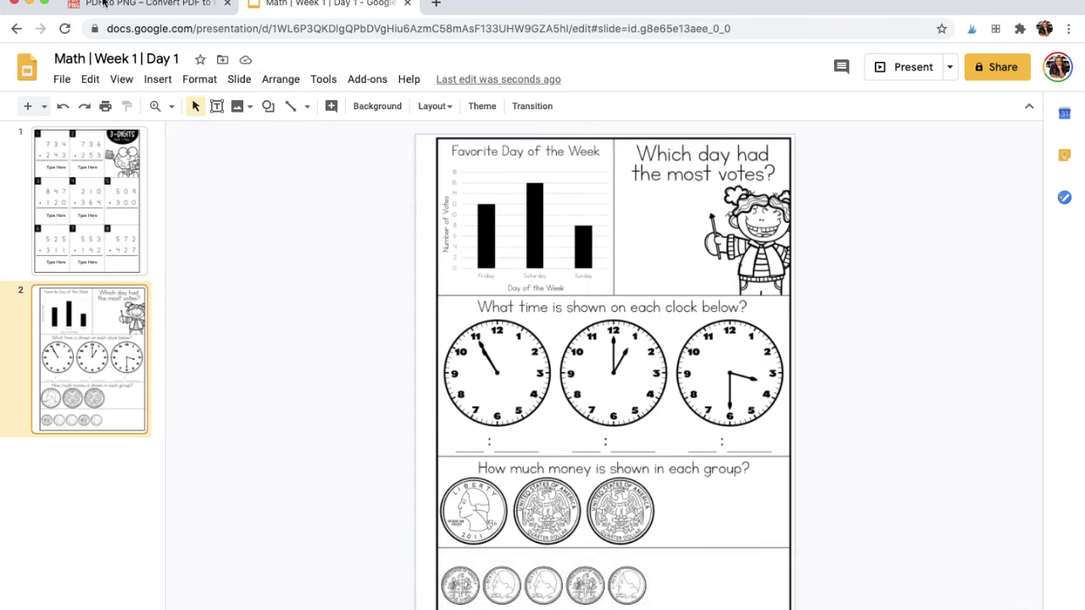
pyautogui.click(29, 4)
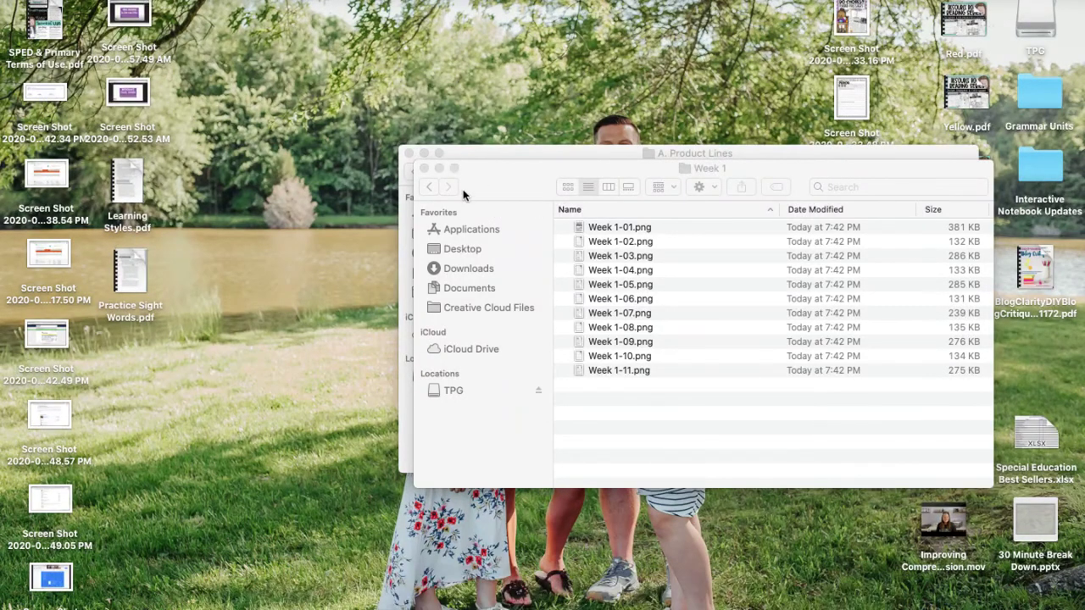
pyautogui.click(428, 187)
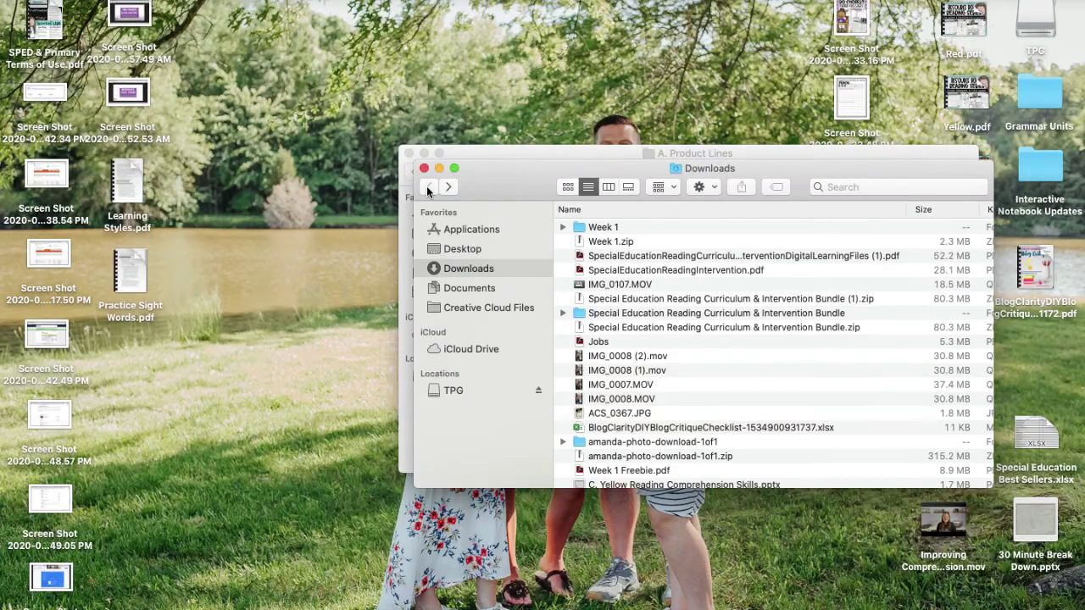
pyautogui.click(424, 168)
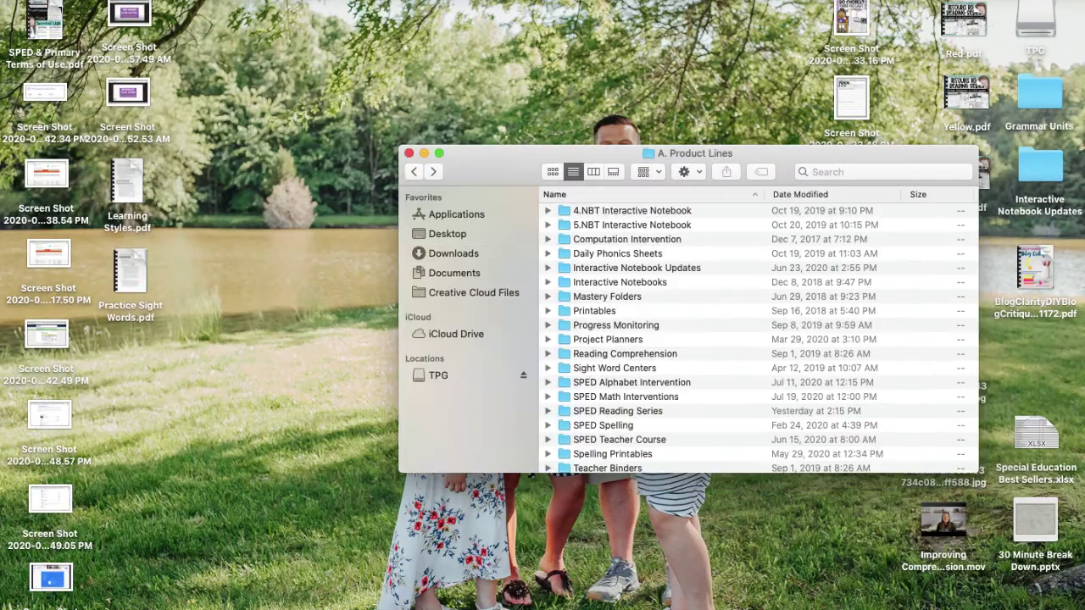
# Step: Open Week 1.pdf from the Workbooks folder inside SPED Math Interventions, 3-Digit by 3-Digit, and zoom it out to 63.8%
pyautogui.click(623, 398)
pyautogui.doubleClick(623, 398)
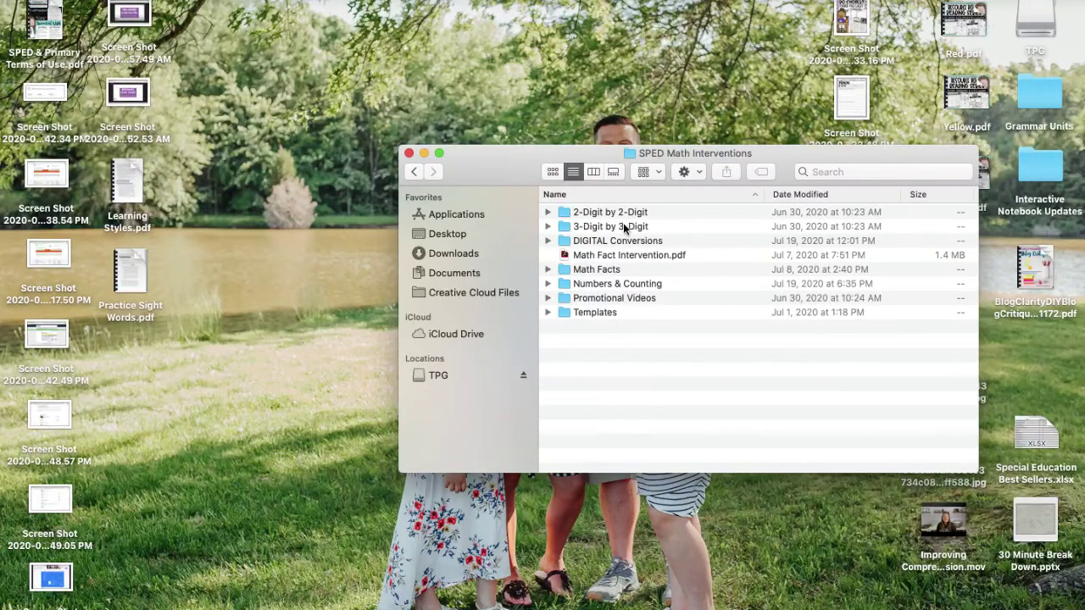
pyautogui.doubleClick(625, 226)
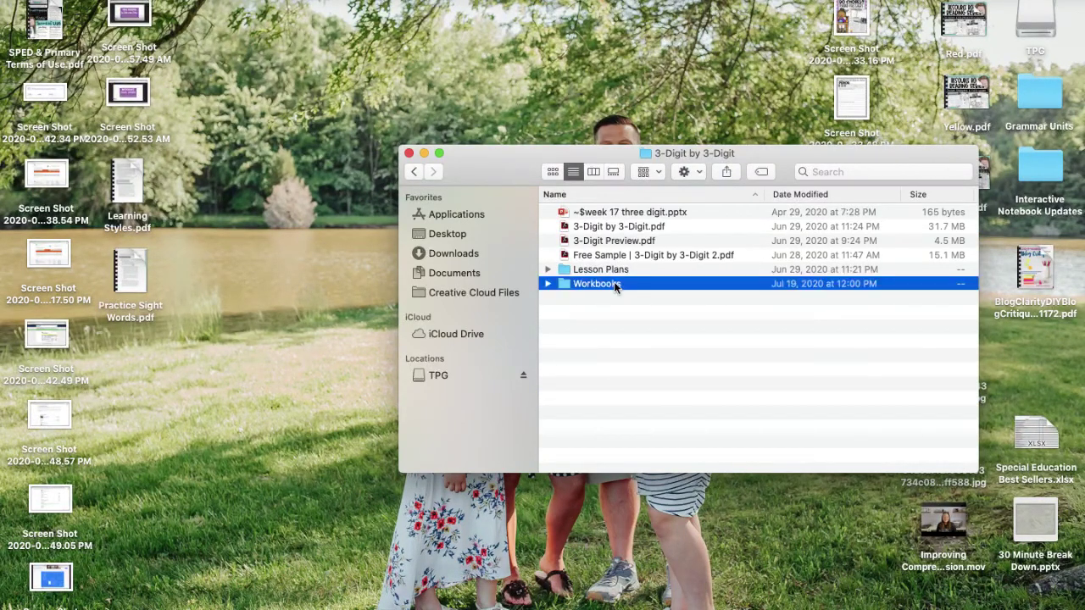
pyautogui.doubleClick(615, 284)
pyautogui.click(598, 229)
pyautogui.doubleClick(599, 228)
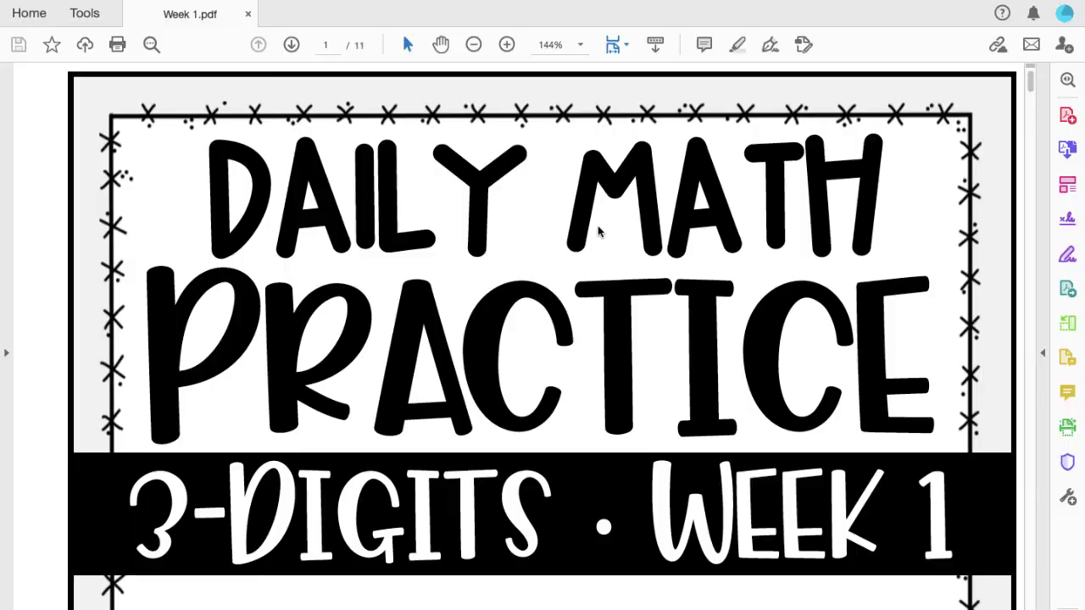
pyautogui.click(473, 44)
pyautogui.click(473, 44)
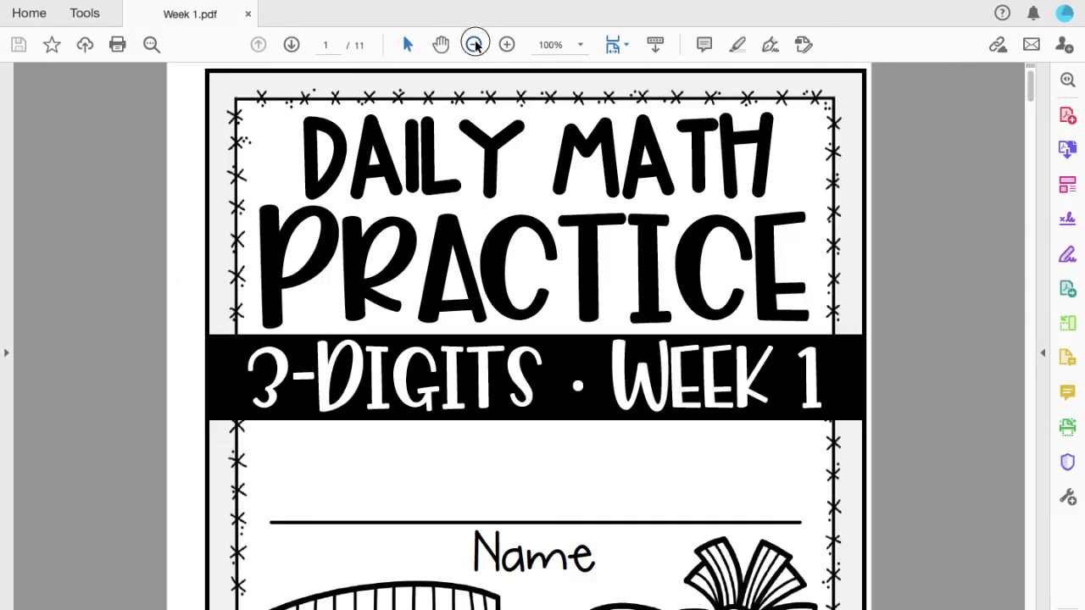
pyautogui.click(473, 44)
pyautogui.click(473, 44)
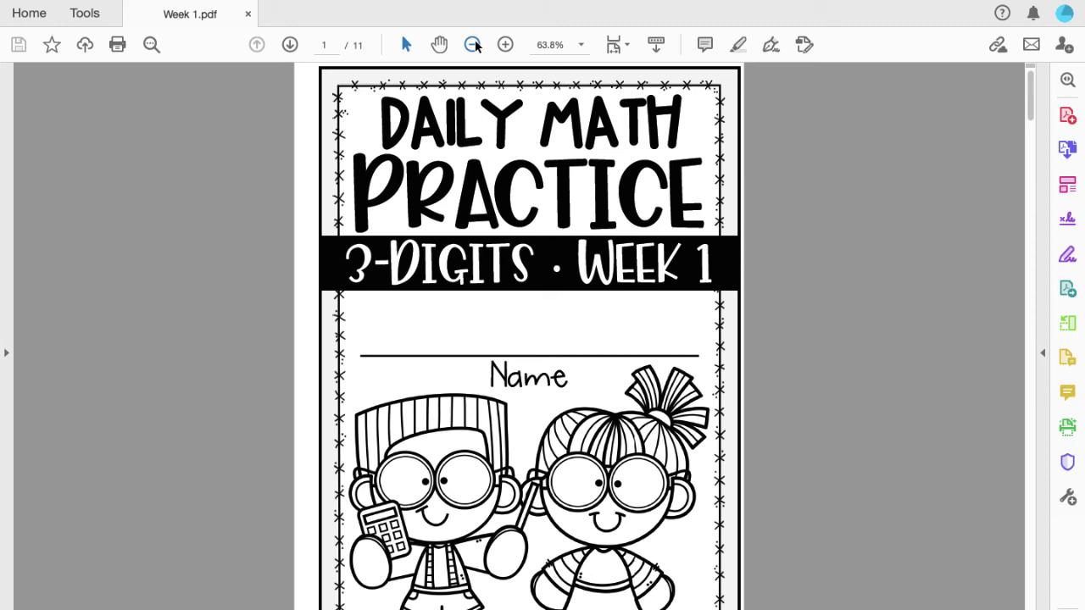
pyautogui.moveTo(653, 573)
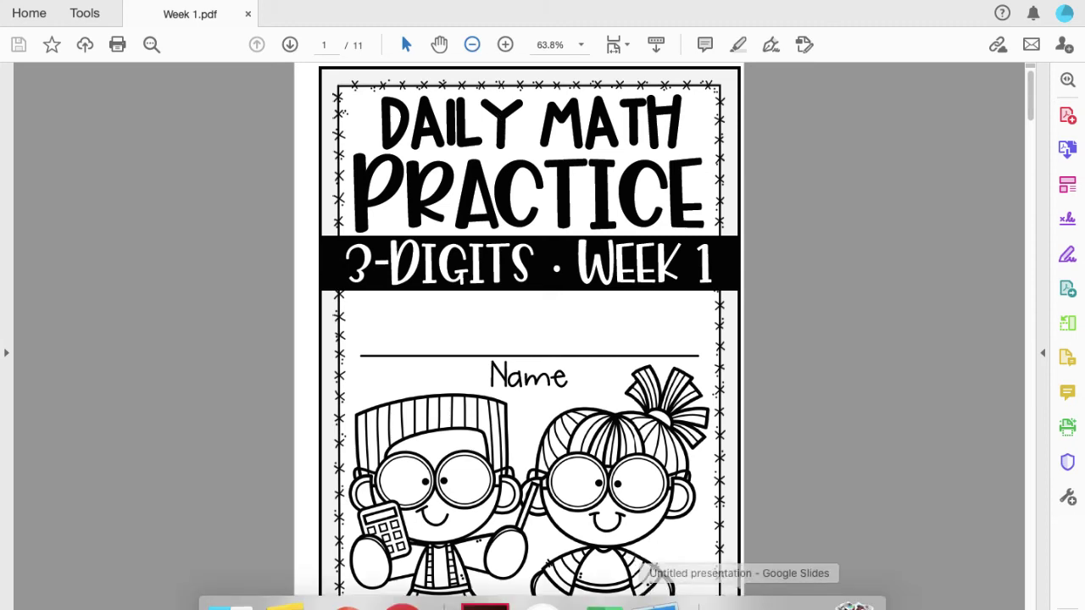
pyautogui.click(799, 599)
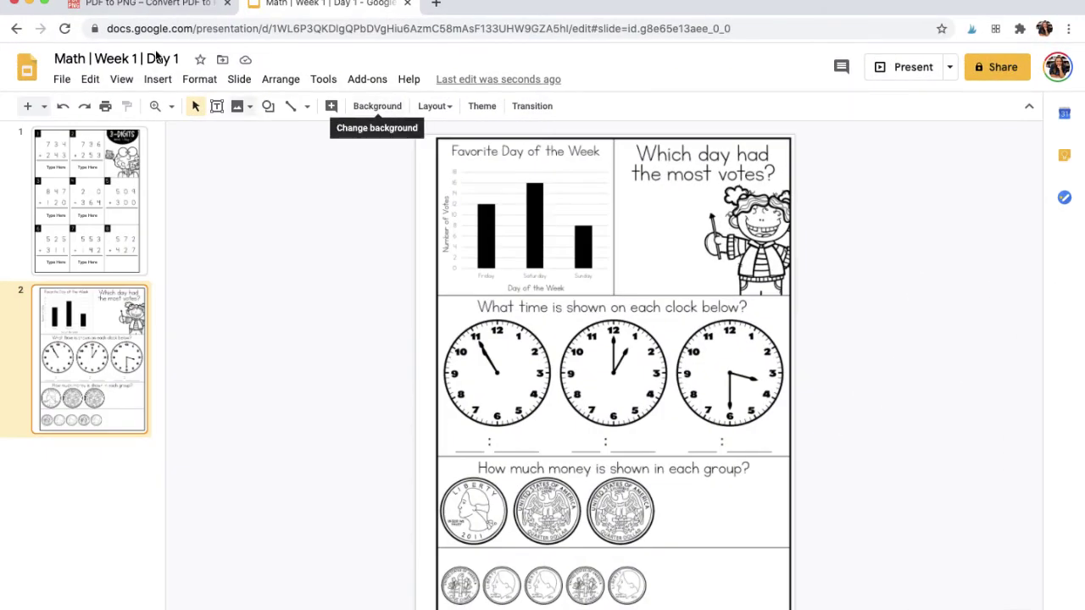
pyautogui.click(30, 5)
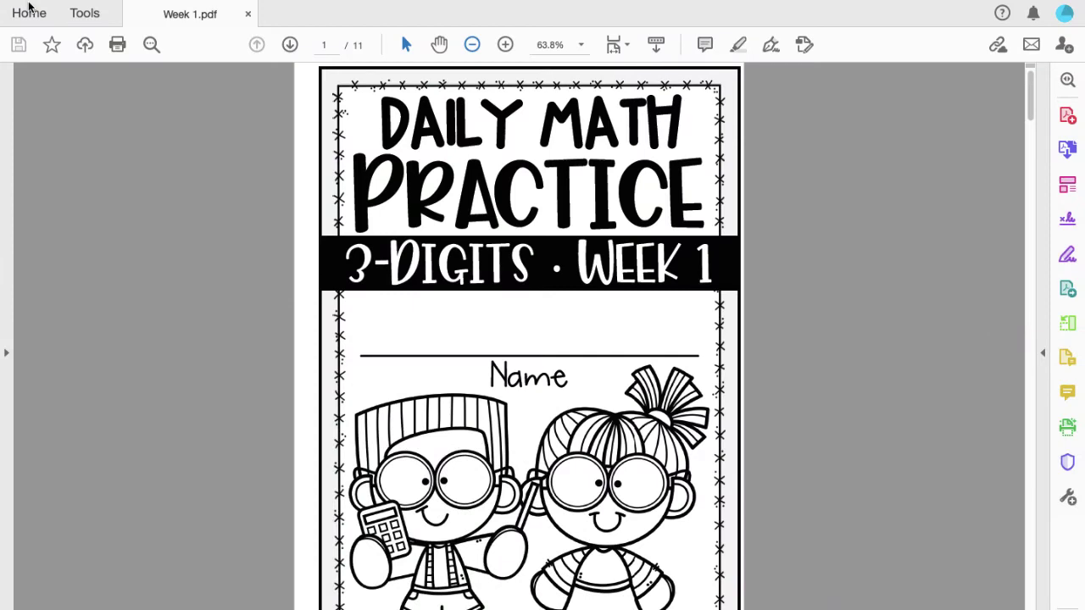
# Step: Go to page 2 of the PDF, capture a screenshot, crop it to the worksheet page and save it
pyautogui.click(290, 45)
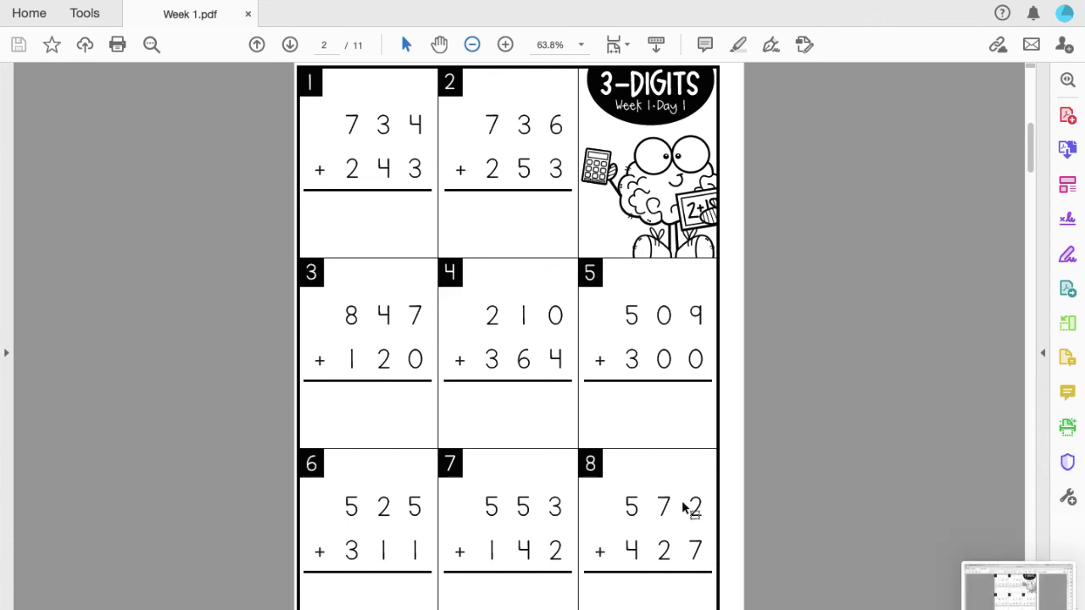
pyautogui.click(1032, 600)
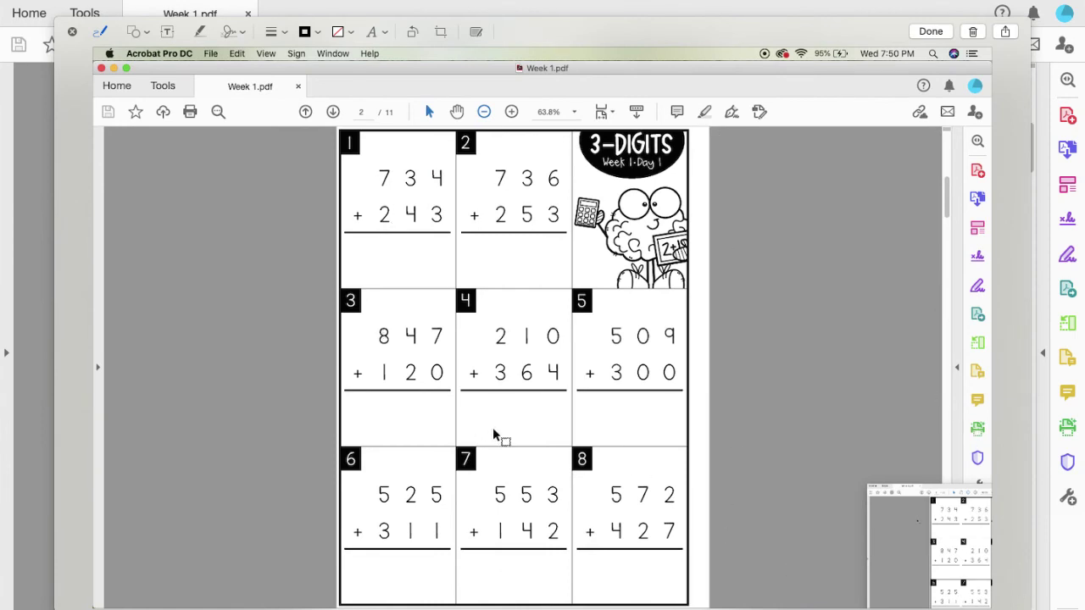
pyautogui.click(441, 32)
pyautogui.moveTo(96, 49); pyautogui.dragTo(335, 127)
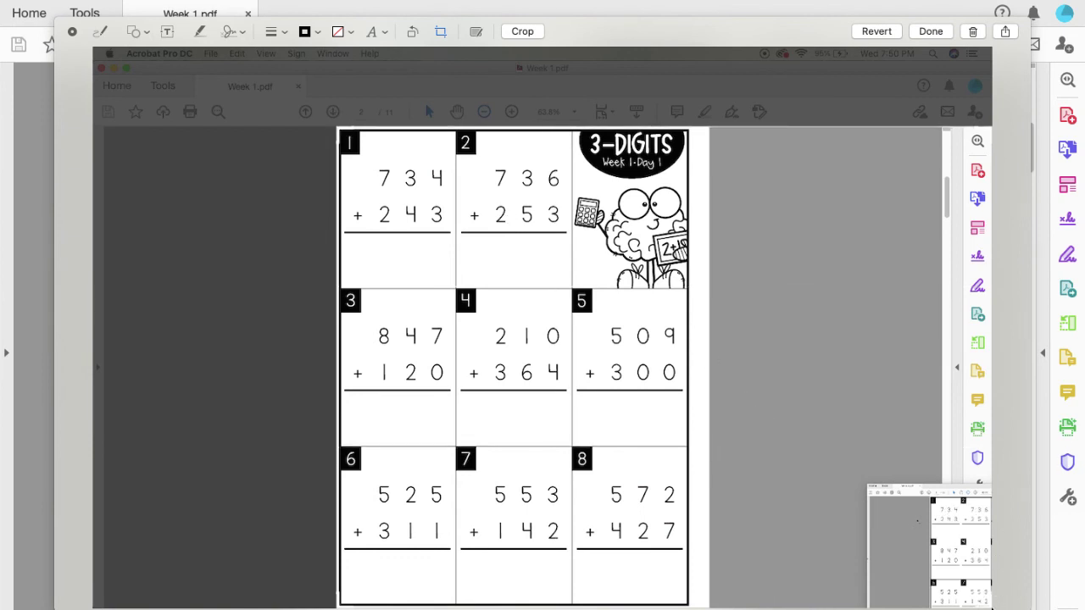
pyautogui.moveTo(989, 609); pyautogui.dragTo(725, 606)
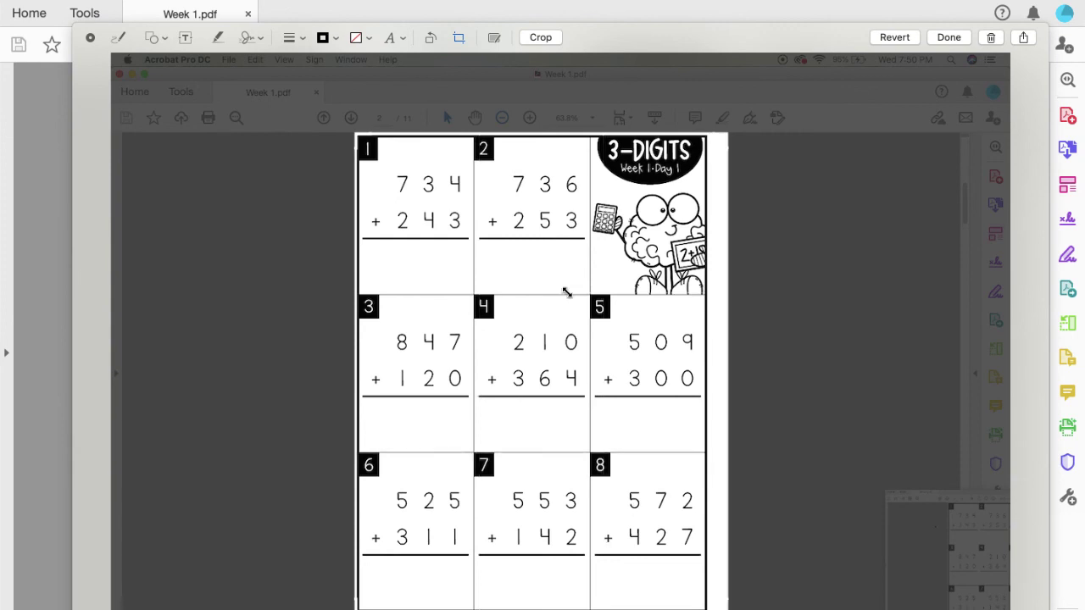
pyautogui.click(948, 38)
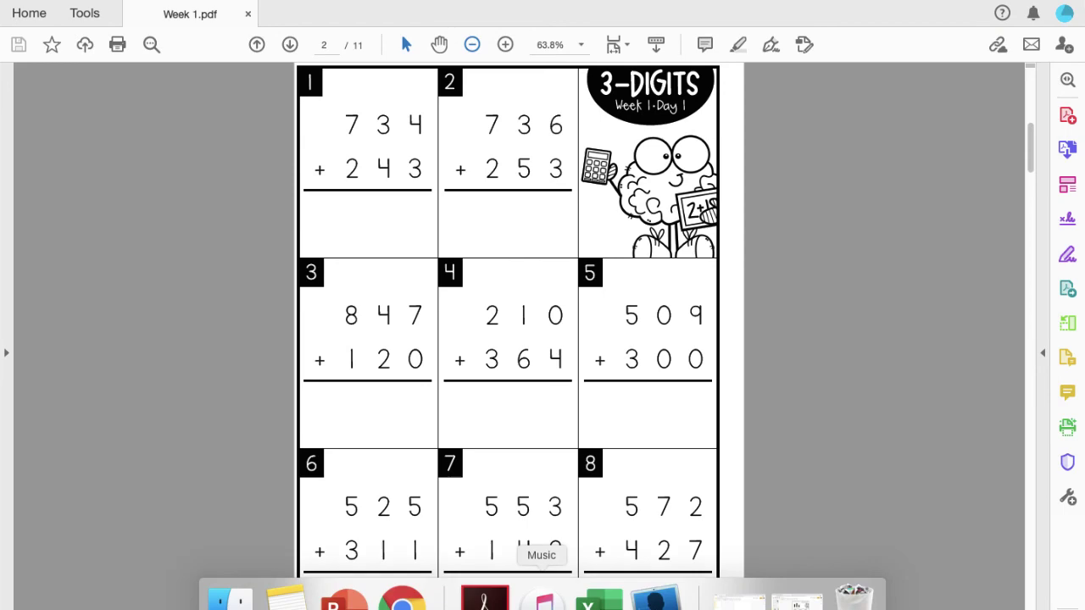
# Step: Switch to the Google Slides presentation and set the first slide's background image to the newest Desktop screenshot, Screen Shot 2020-07-22 at 7.50.13 PM
pyautogui.click(799, 598)
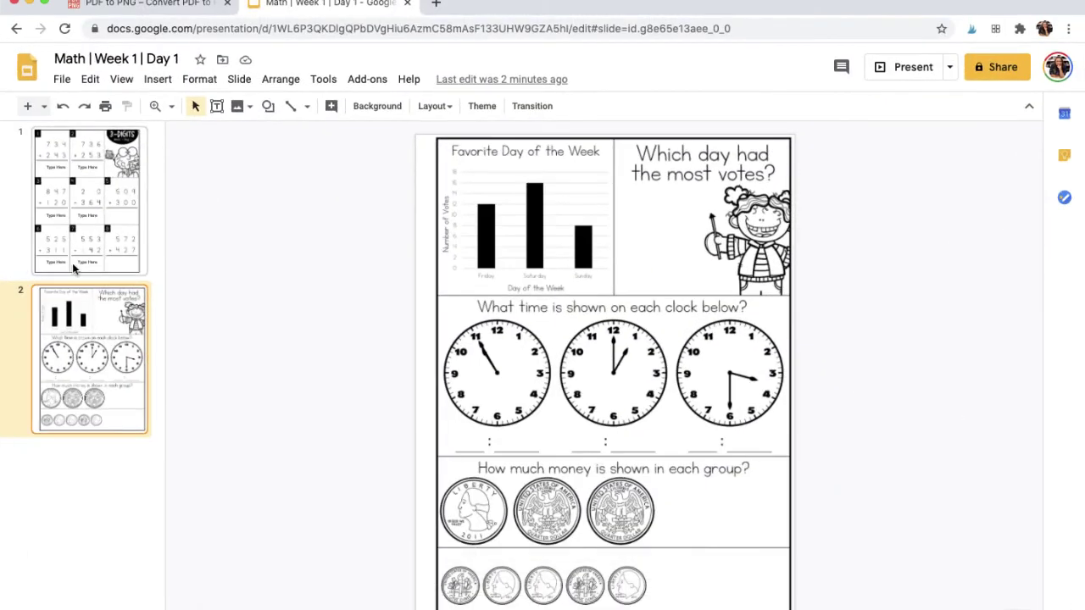
pyautogui.click(93, 237)
pyautogui.click(388, 111)
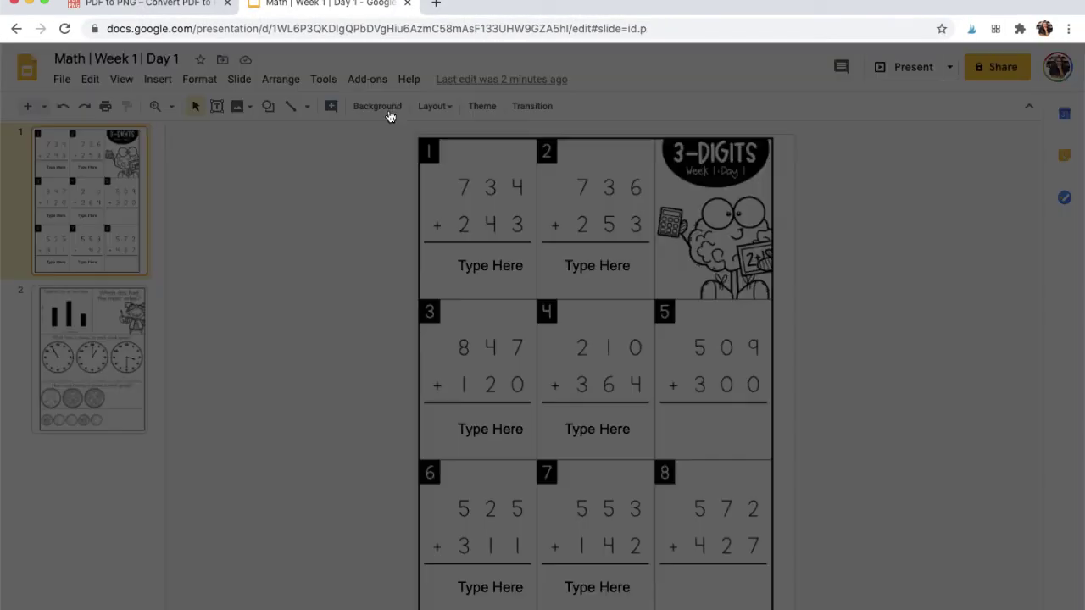
pyautogui.click(620, 354)
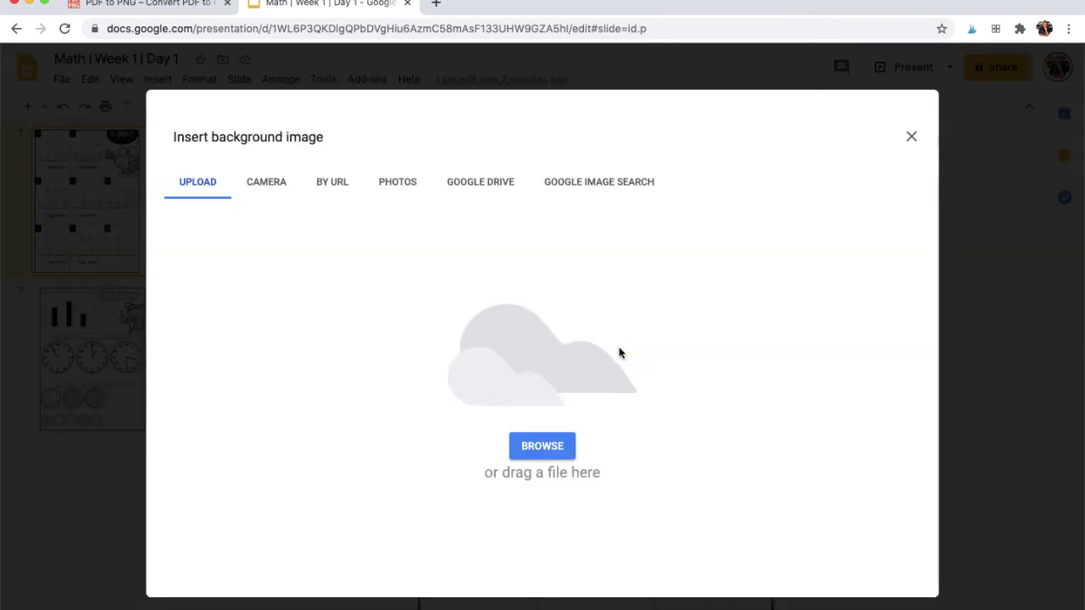
pyautogui.click(570, 459)
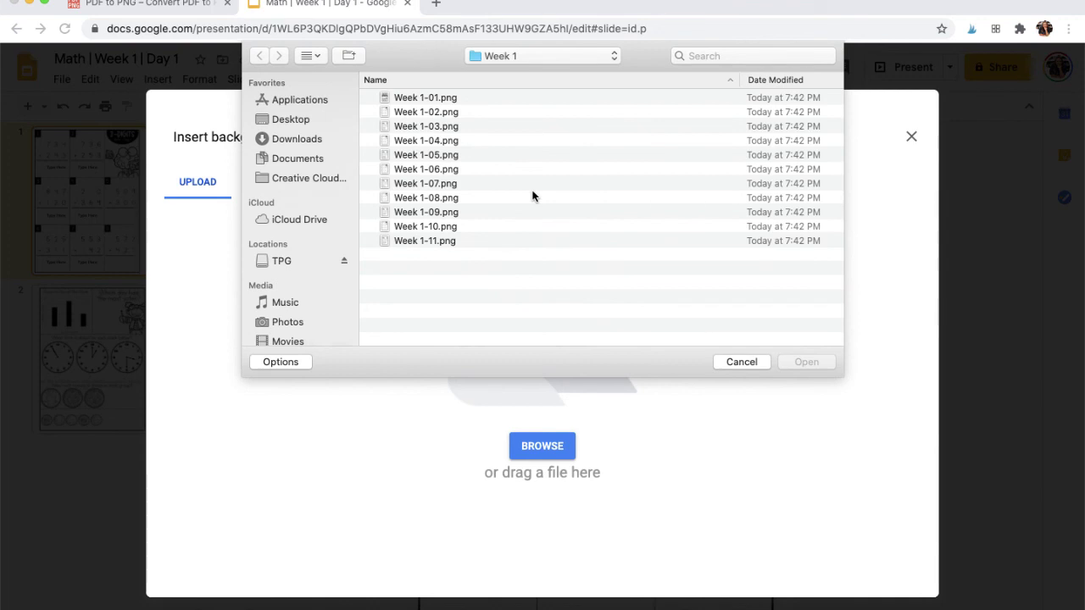
pyautogui.click(295, 124)
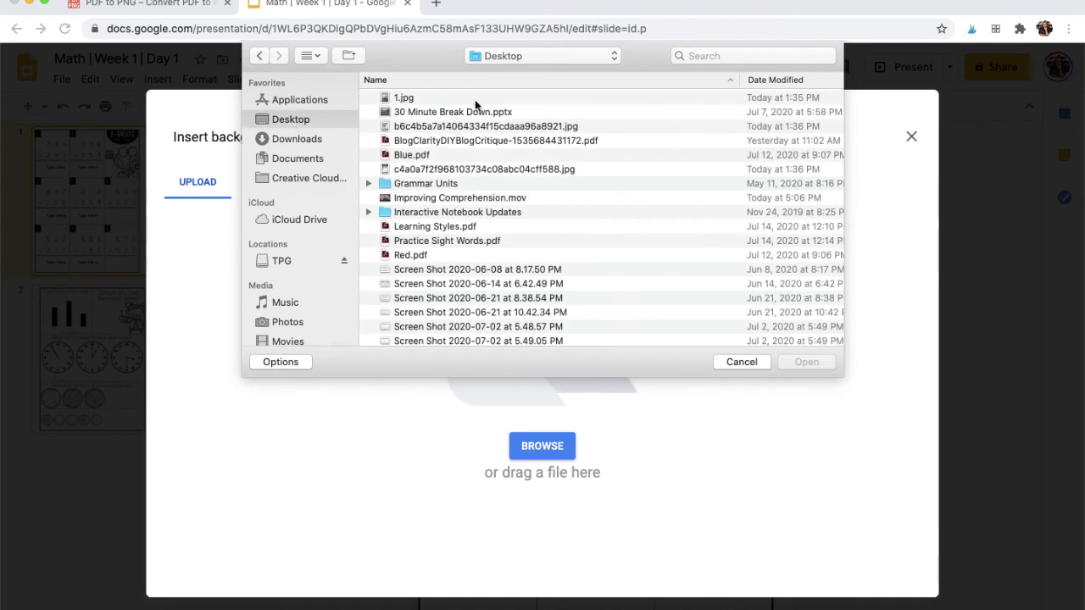
pyautogui.click(789, 81)
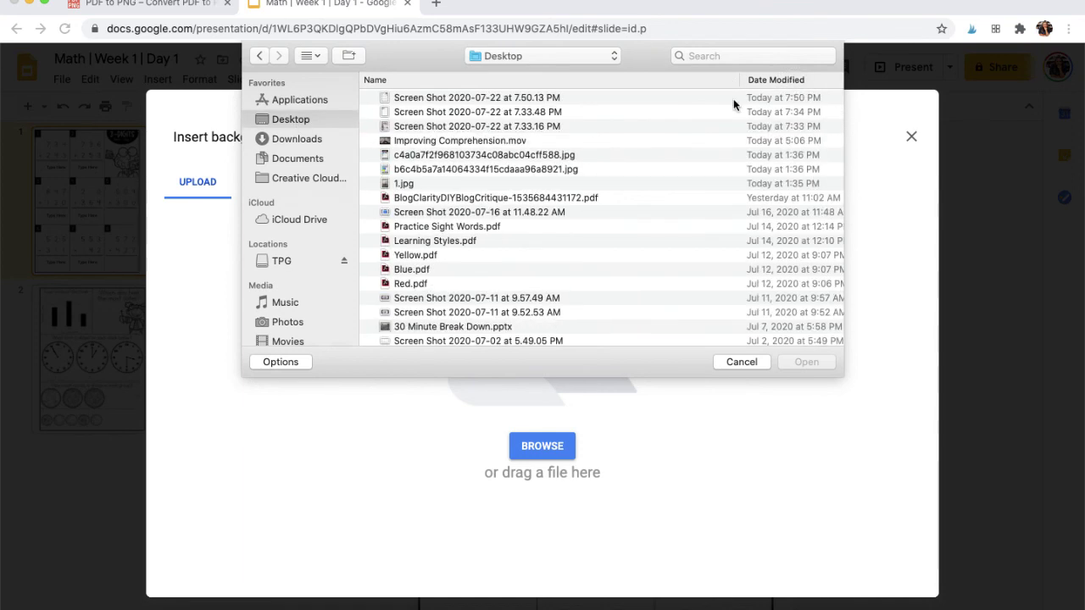
pyautogui.click(473, 100)
pyautogui.doubleClick(473, 98)
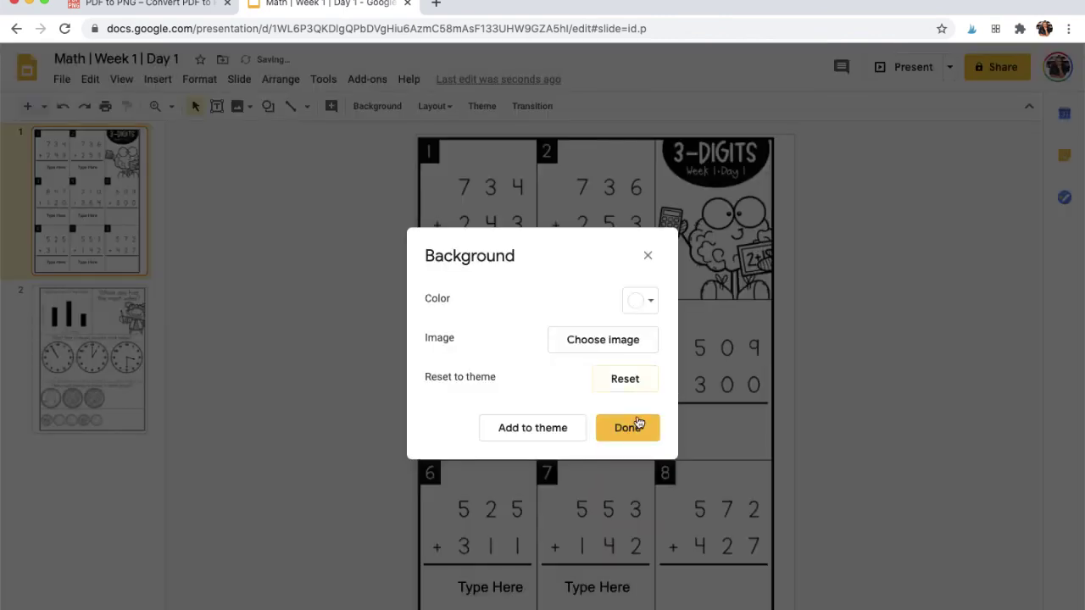
pyautogui.click(627, 429)
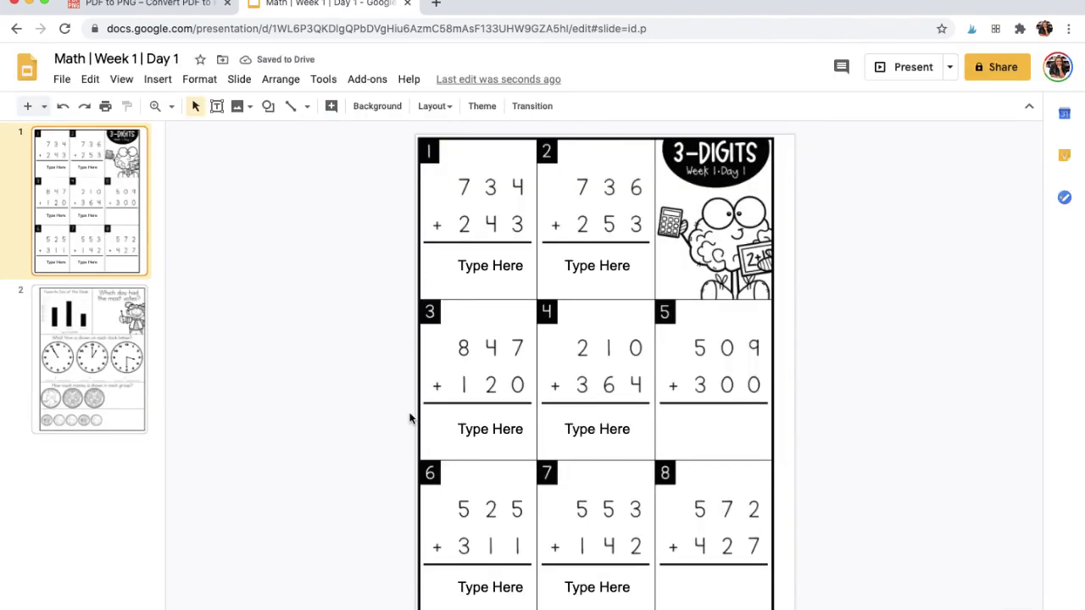